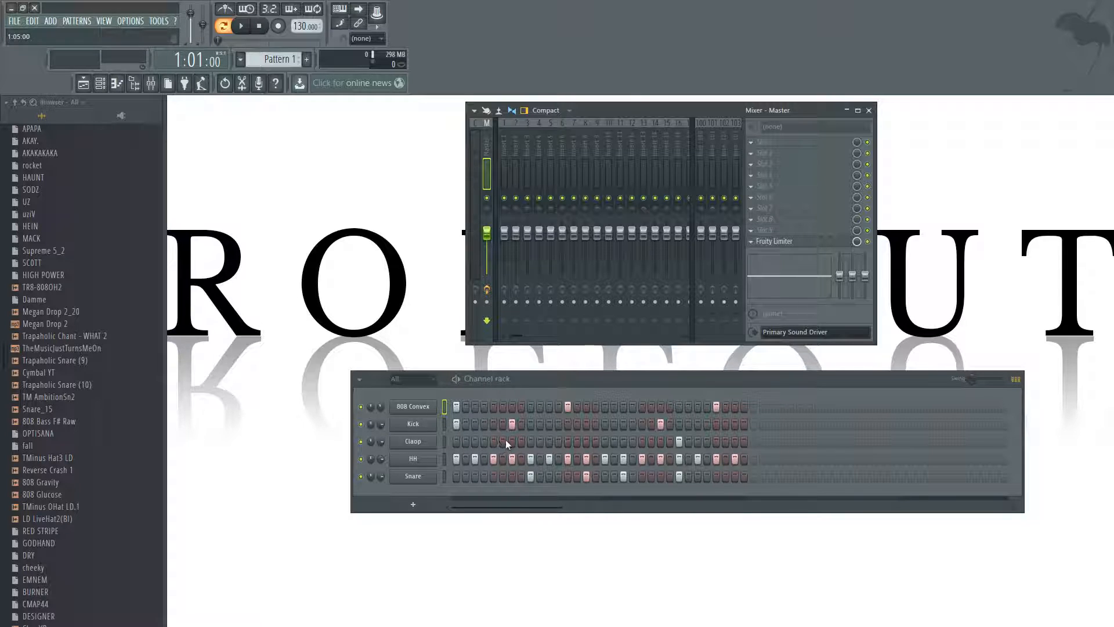
{"action": "mouse_move", "coordinate": [920, 373]}
{"action": "left_mouse_down"}
{"action": "mouse_move", "coordinate": [949, 367]}
{"action": "mouse_move", "coordinate": [910, 343]}
{"action": "mouse_move", "coordinate": [923, 339]}
{"action": "mouse_move", "coordinate": [913, 364]}
{"action": "left_mouse_up"}
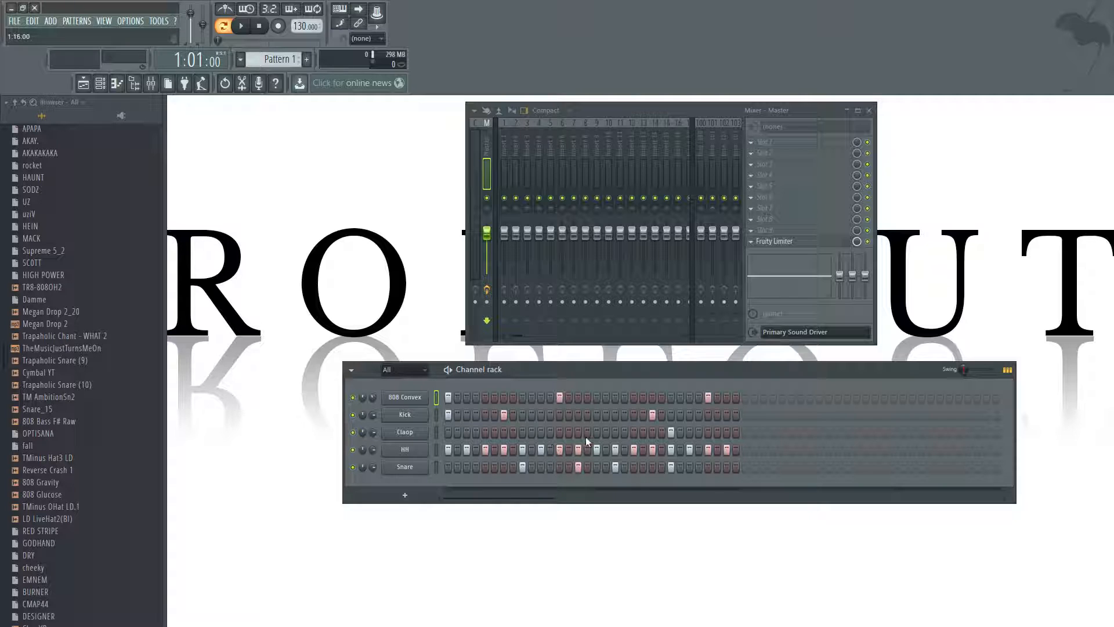
{"action": "left_click_drag", "start_coordinate": [812, 372], "coordinate": [765, 365]}
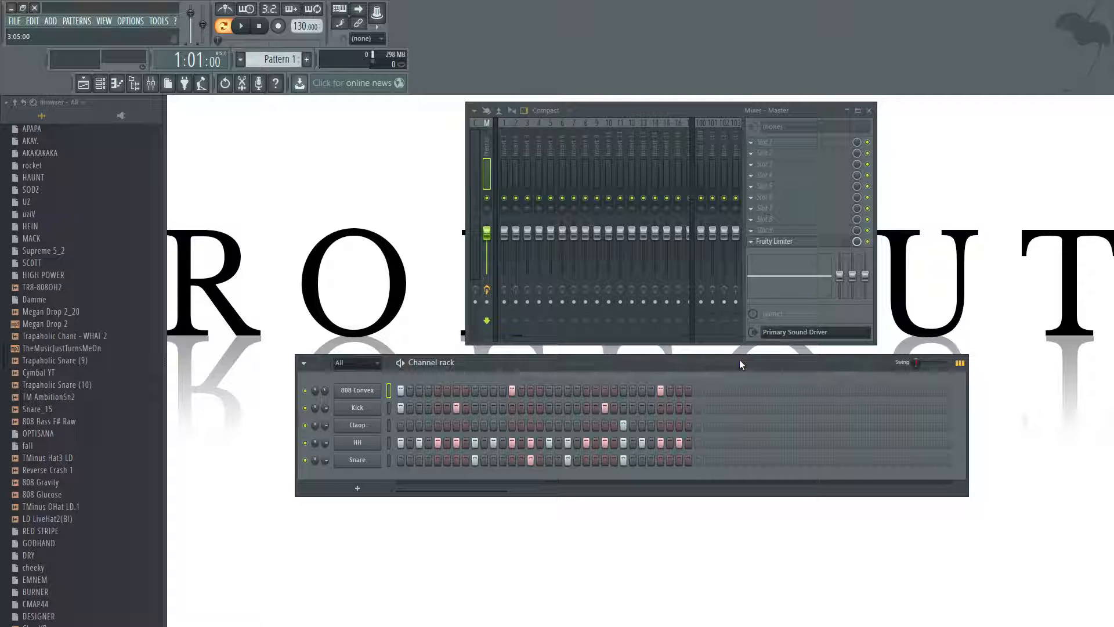
{"action": "left_click_drag", "start_coordinate": [747, 356], "coordinate": [699, 356]}
{"action": "left_click_drag", "start_coordinate": [696, 369], "coordinate": [699, 361]}
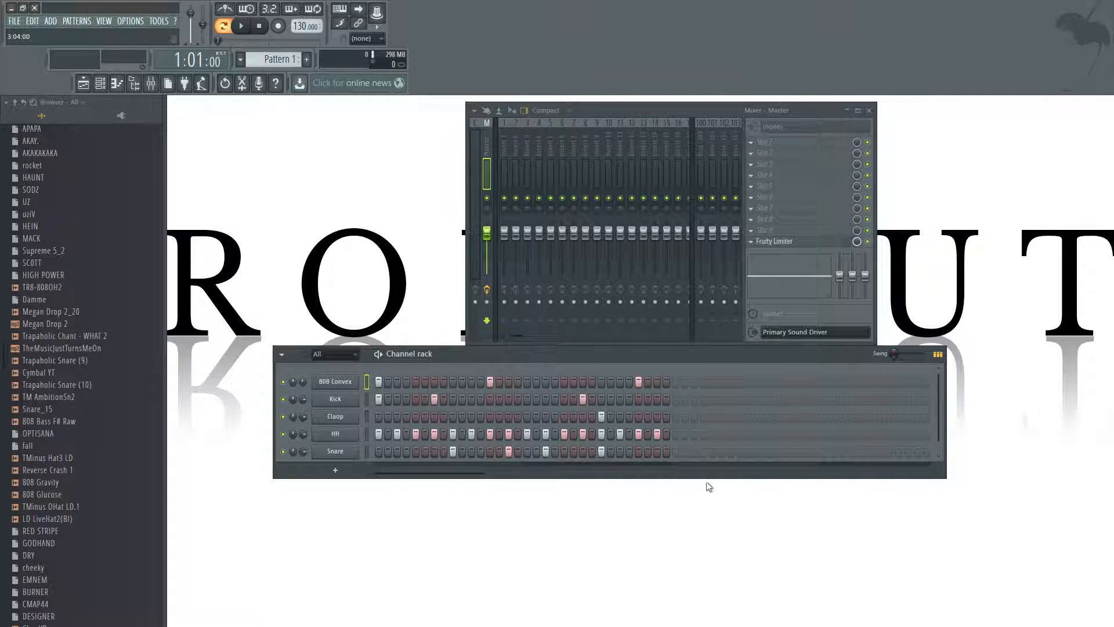
{"action": "left_click_drag", "start_coordinate": [701, 478], "coordinate": [701, 538]}
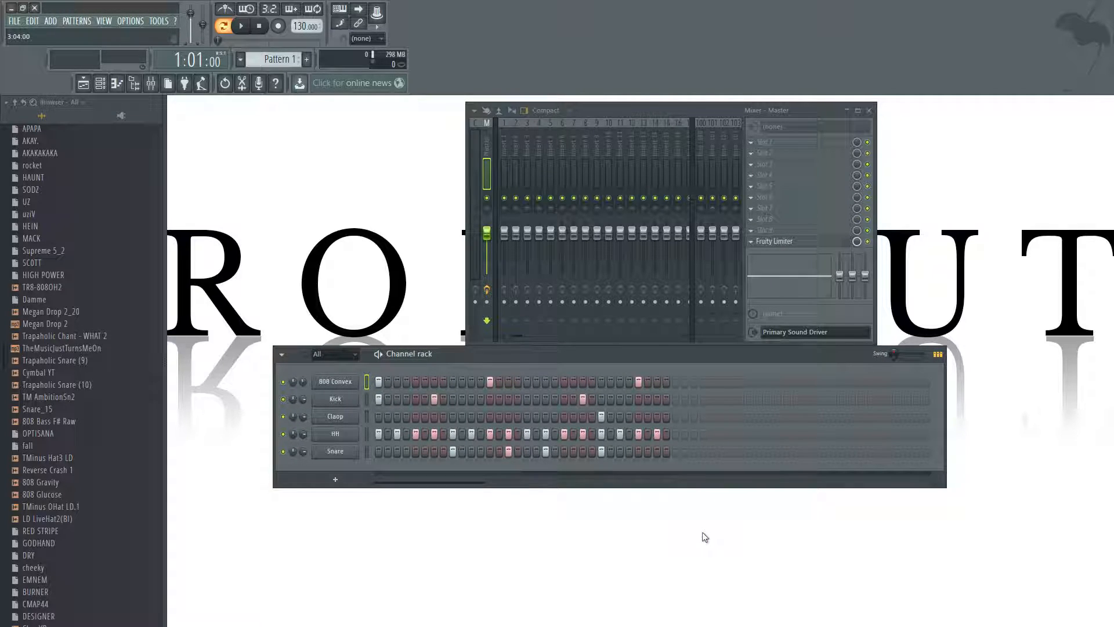
{"action": "left_click_drag", "start_coordinate": [813, 350], "coordinate": [815, 370]}
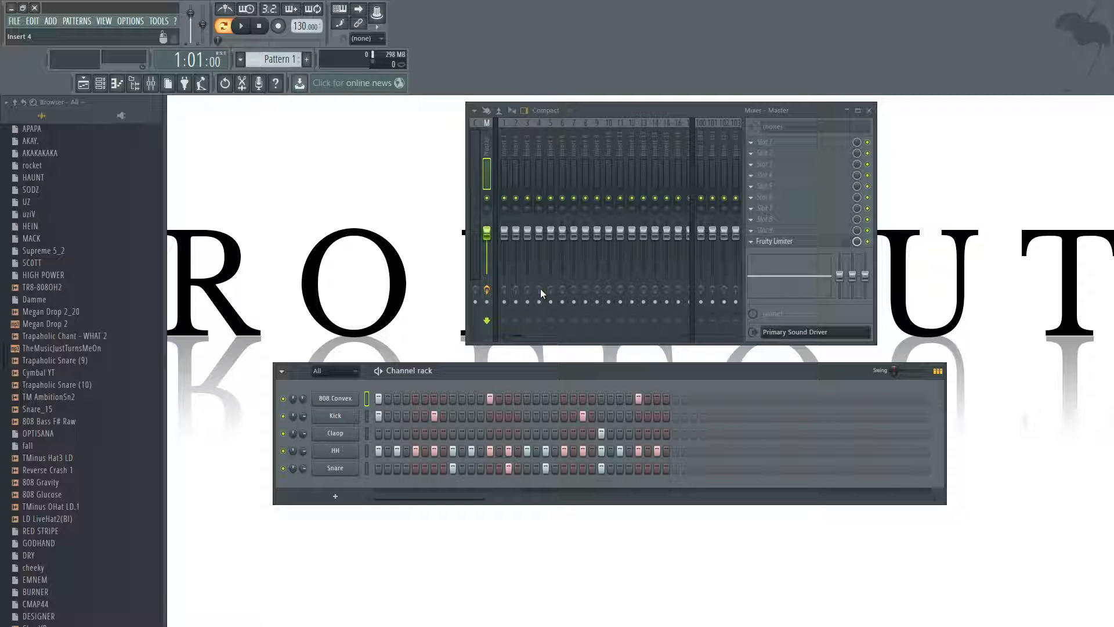
{"action": "left_click_drag", "start_coordinate": [691, 376], "coordinate": [746, 360]}
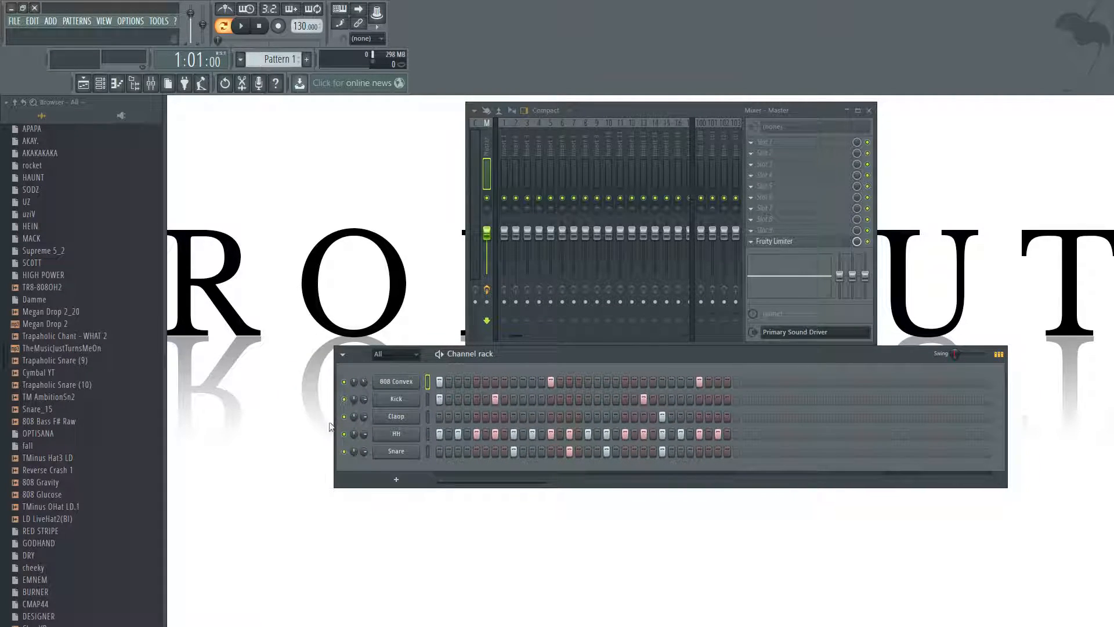
{"action": "left_click_drag", "start_coordinate": [824, 362], "coordinate": [807, 379]}
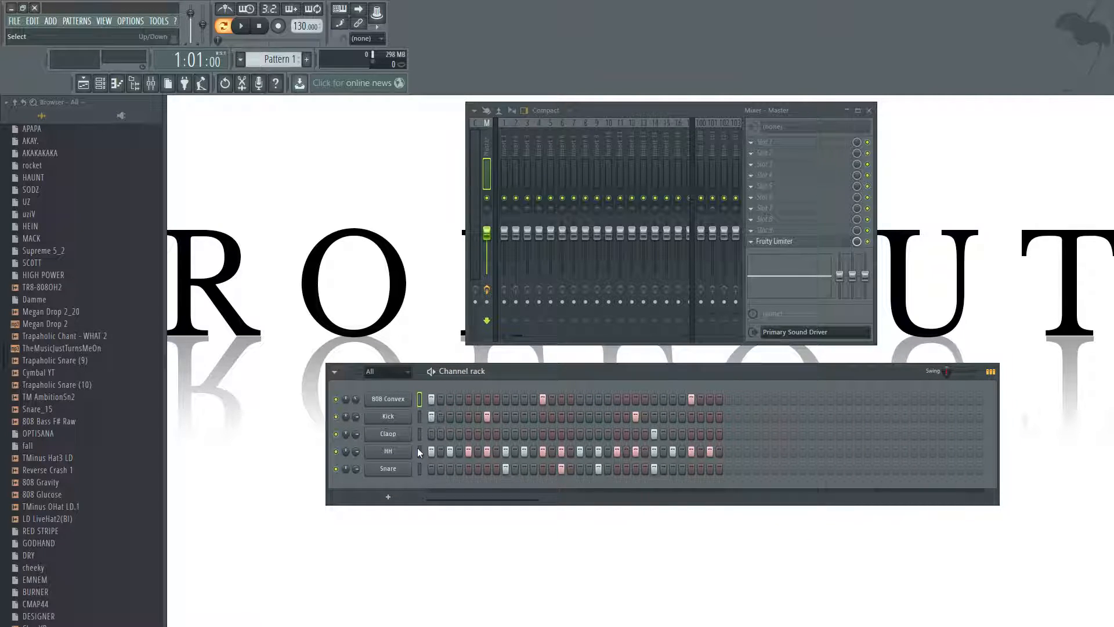
- Play Pattern 1 to hear the drum loop without any delay on the snare
{"action": "left_click", "coordinate": [243, 24]}
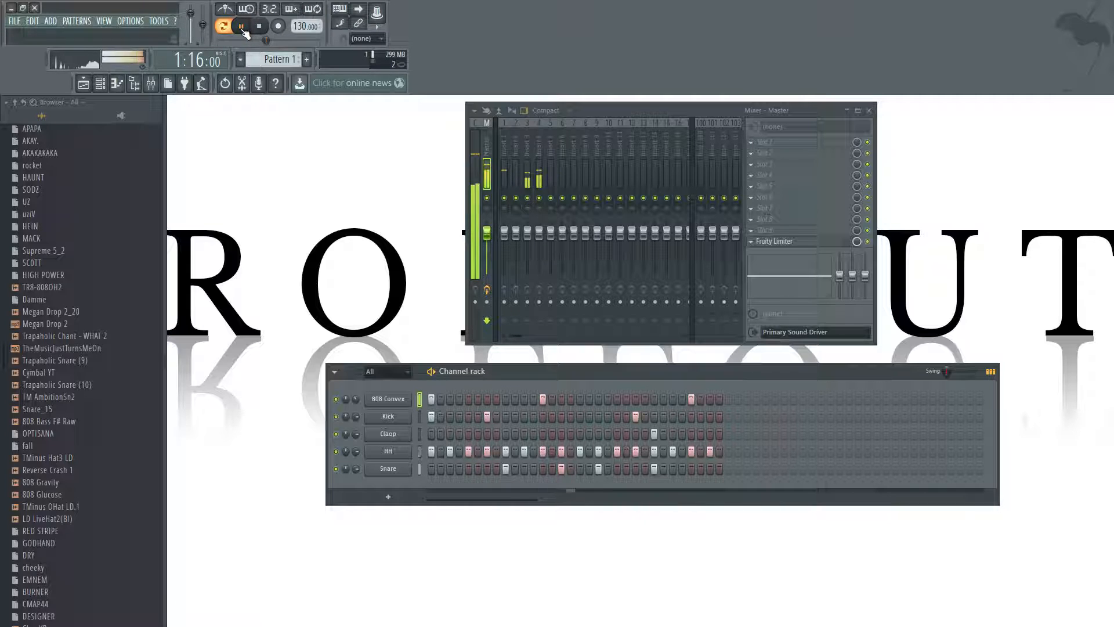
{"action": "left_click", "coordinate": [241, 27]}
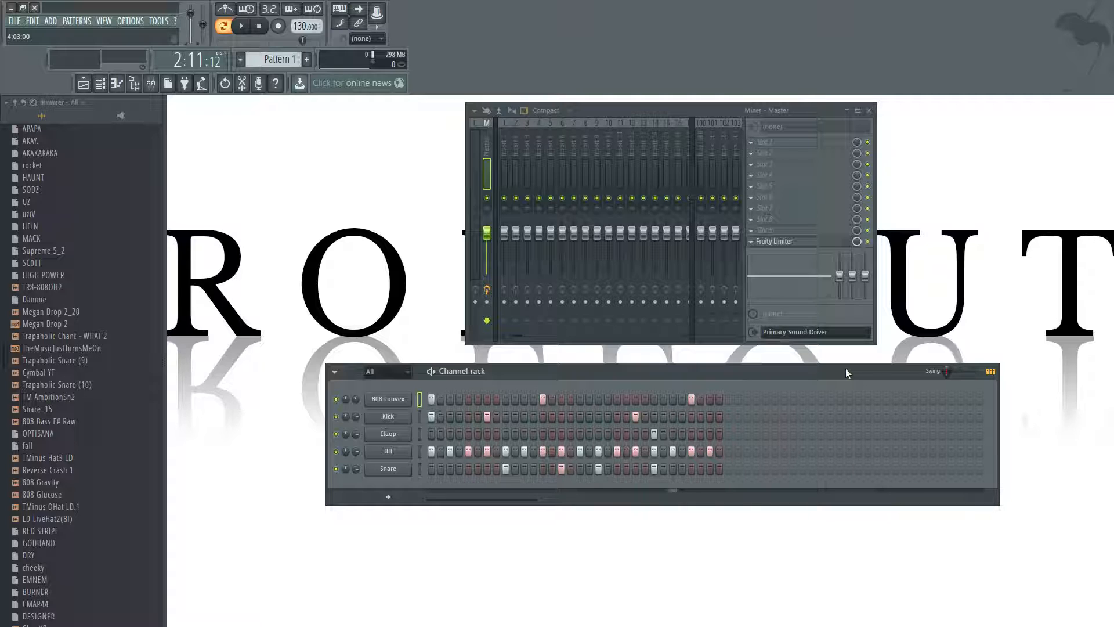
{"action": "left_click", "coordinate": [393, 469]}
{"action": "left_click", "coordinate": [393, 469]}
{"action": "left_click", "coordinate": [394, 470]}
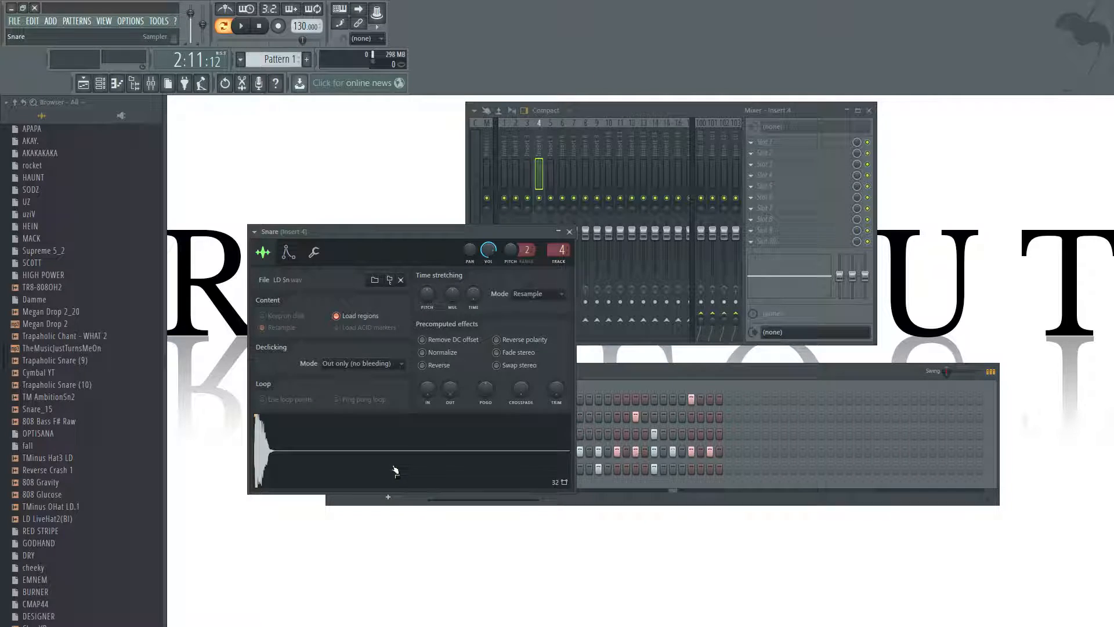
{"action": "left_click", "coordinate": [600, 372]}
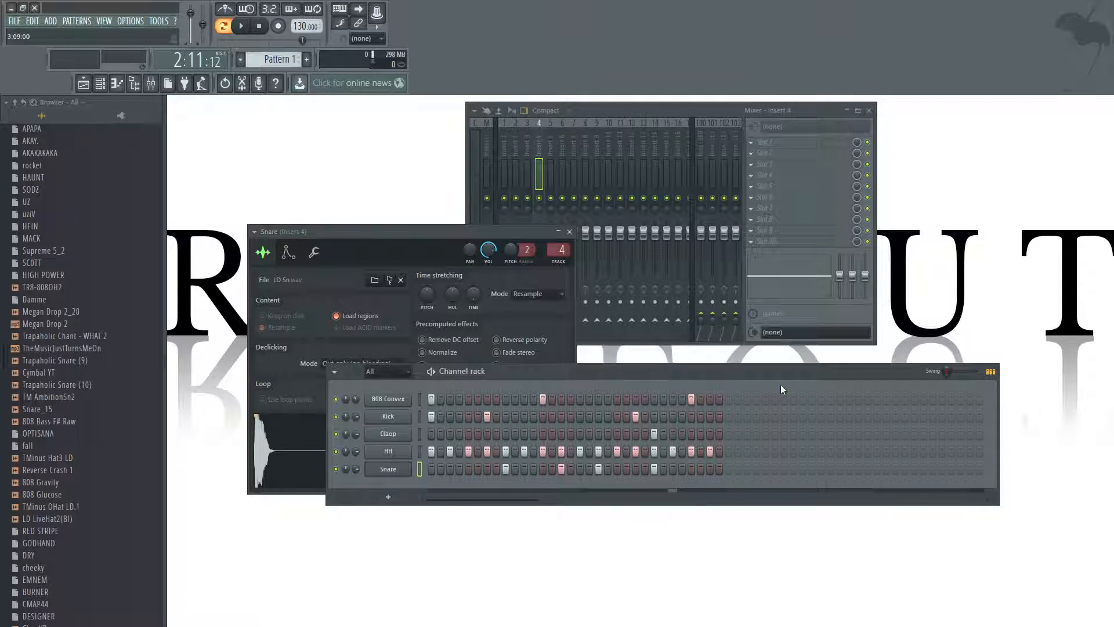
{"action": "left_click", "coordinate": [569, 232]}
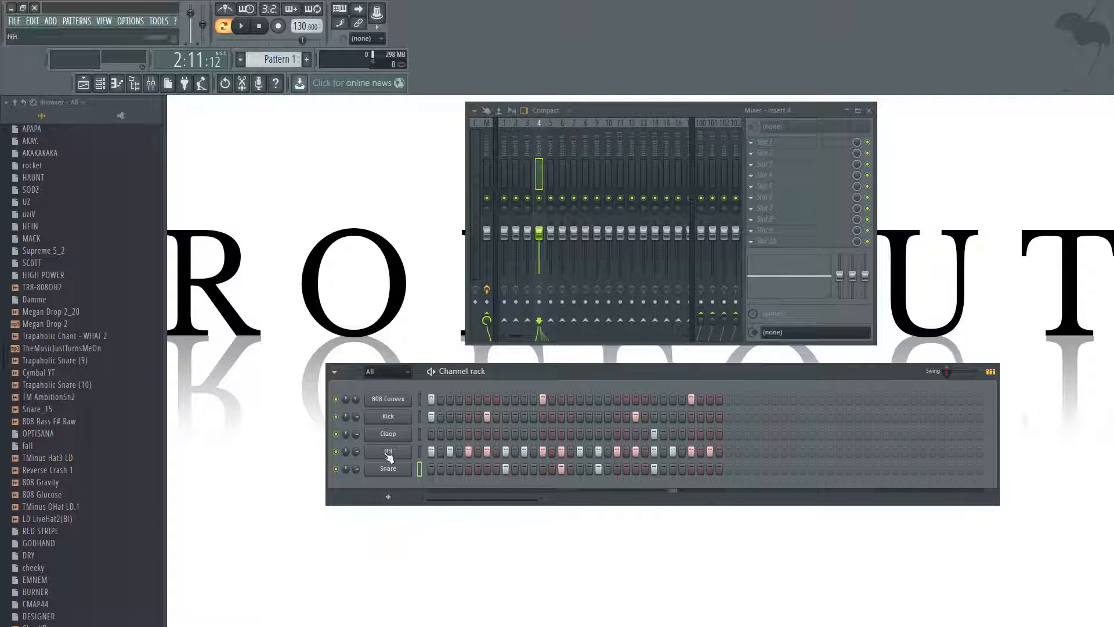
- Open the Snare channel's sampler settings beside the channel rack and link the channel to mixer insert 4 under its own name
{"action": "left_click", "coordinate": [388, 468]}
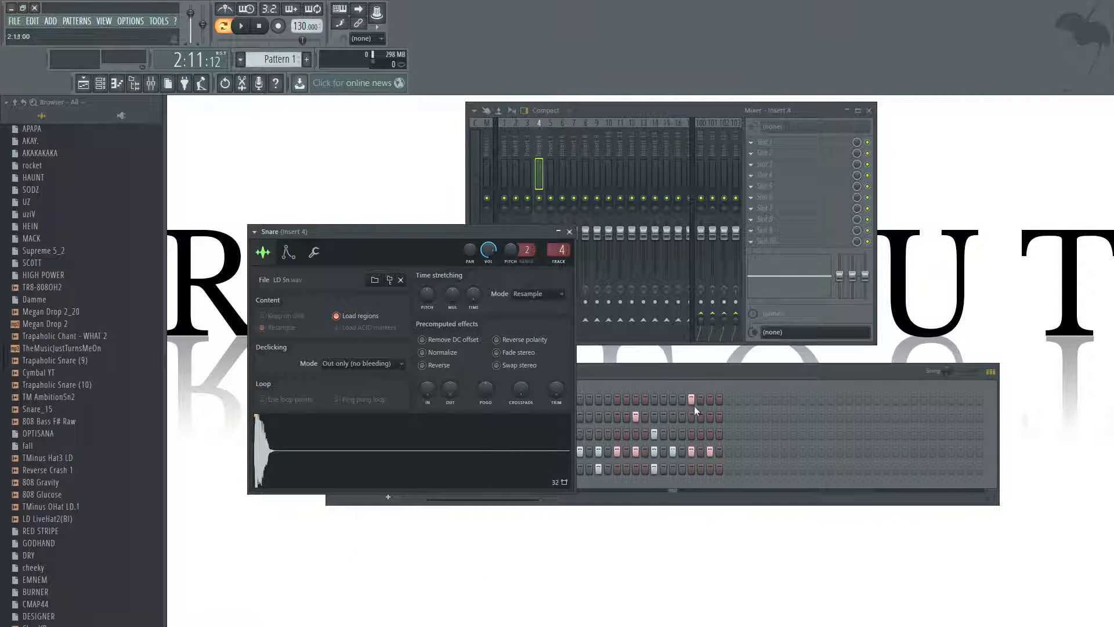
{"action": "left_click_drag", "start_coordinate": [503, 234], "coordinate": [589, 237]}
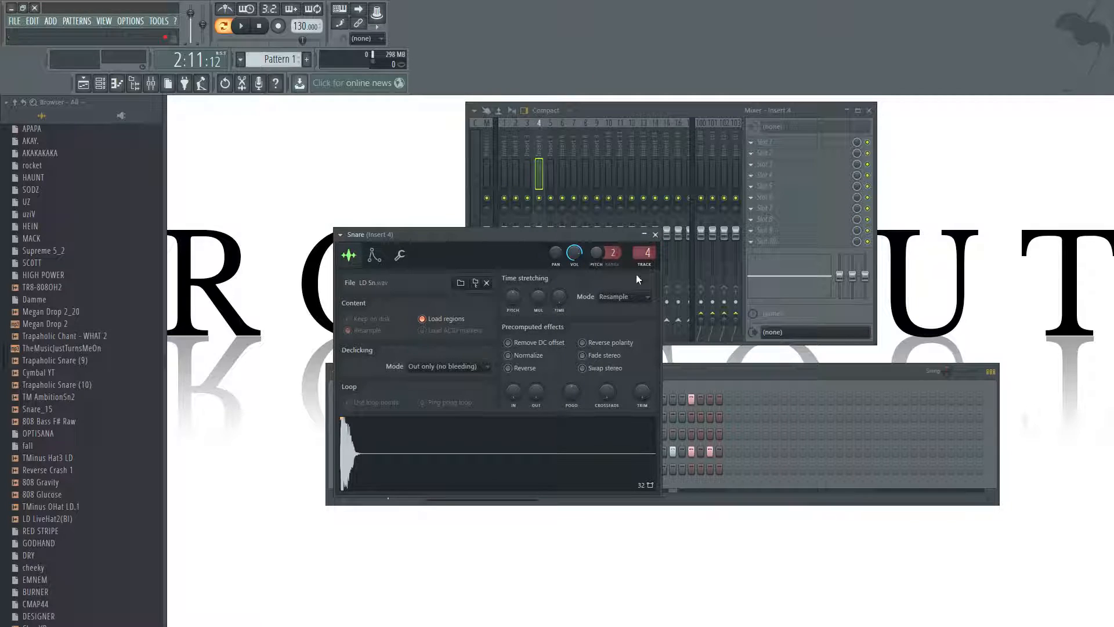
{"action": "left_click_drag", "start_coordinate": [516, 238], "coordinate": [884, 285]}
{"action": "left_click", "coordinate": [408, 473]}
{"action": "left_click", "coordinate": [409, 473]}
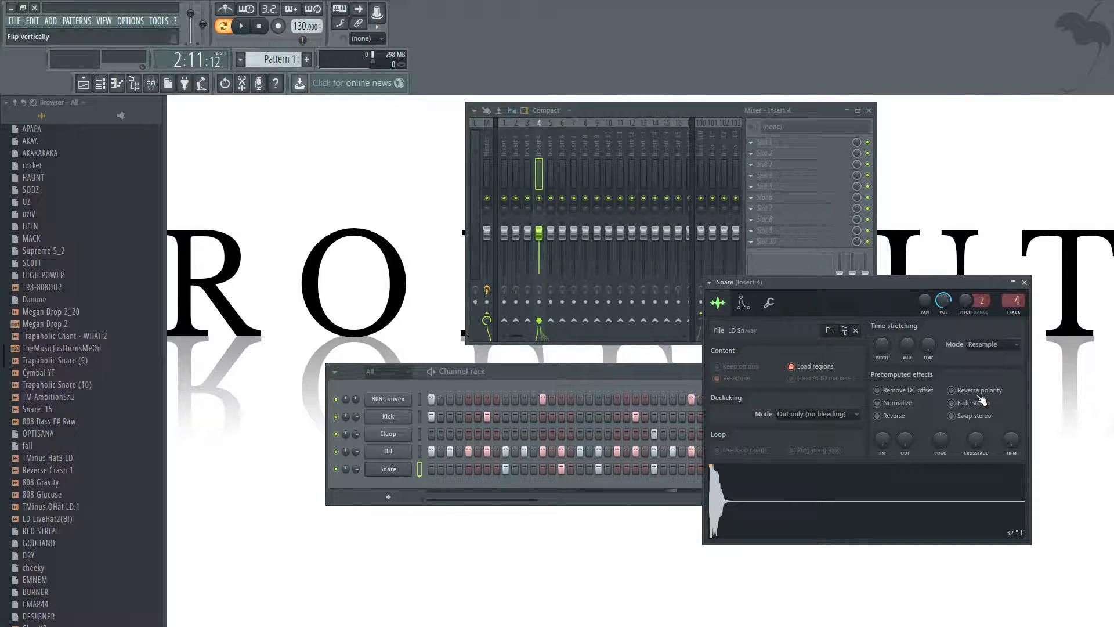
{"action": "key", "text": "ctrl+l"}
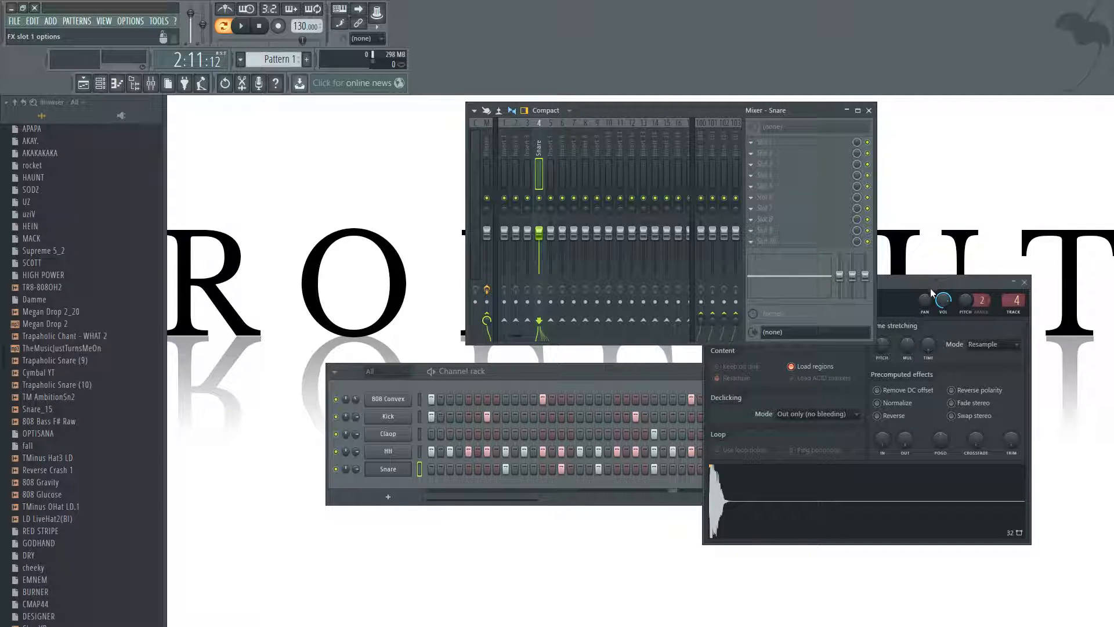
- Load Fruity Delay 2 into the first effect slot of the Snare mixer track and audition the pattern
{"action": "left_click", "coordinate": [934, 226]}
{"action": "left_click_drag", "start_coordinate": [305, 187], "coordinate": [819, 170]}
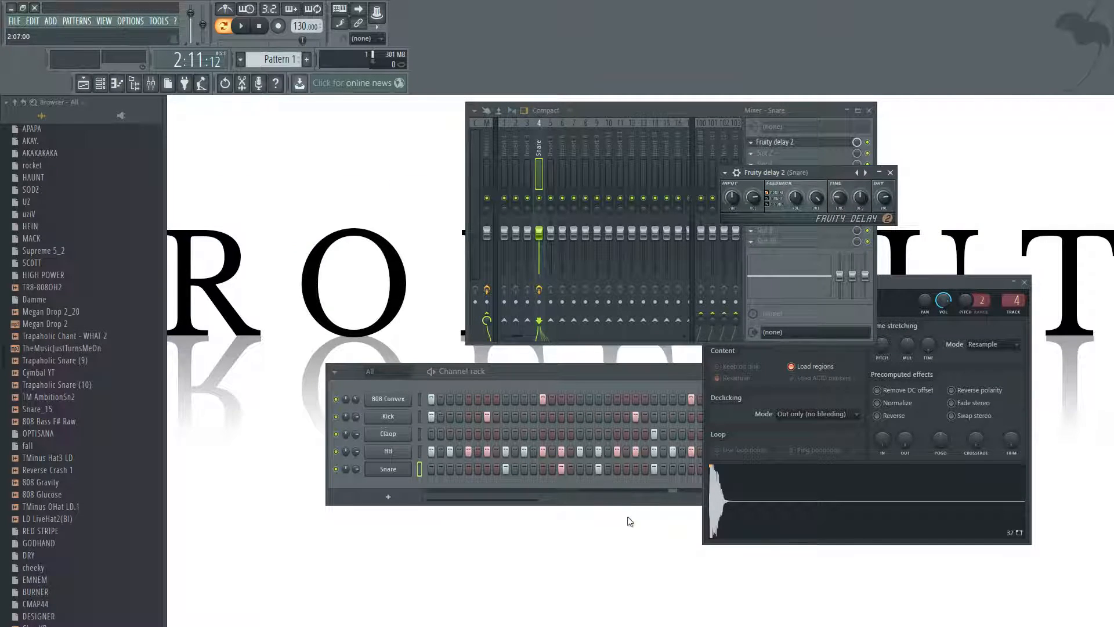
{"action": "key", "text": "space"}
{"action": "key", "text": "space"}
{"action": "key", "text": "space"}
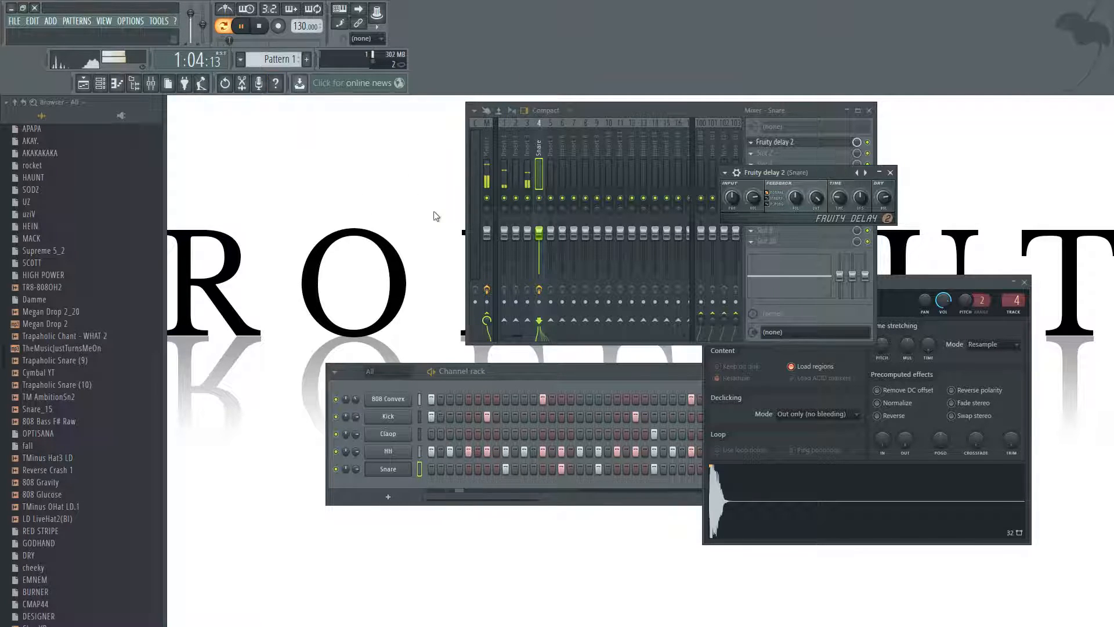
{"action": "key", "text": "space"}
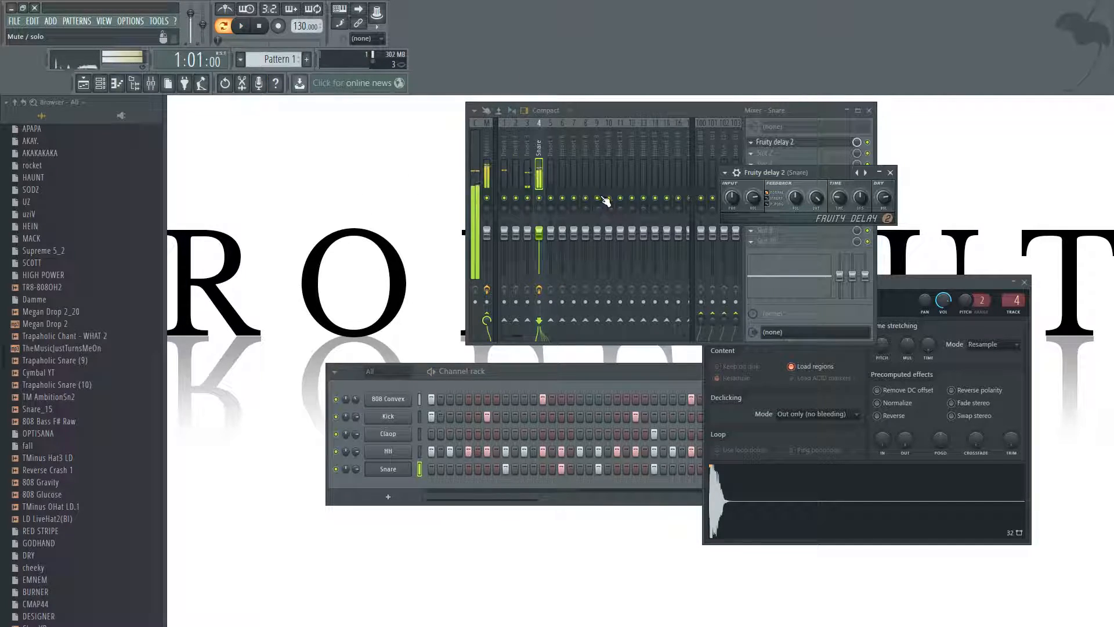
- Lower the input volume of Fruity Delay 2 while auditioning the pattern, and close the Snare channel settings
{"action": "left_click_drag", "start_coordinate": [834, 170], "coordinate": [775, 200]}
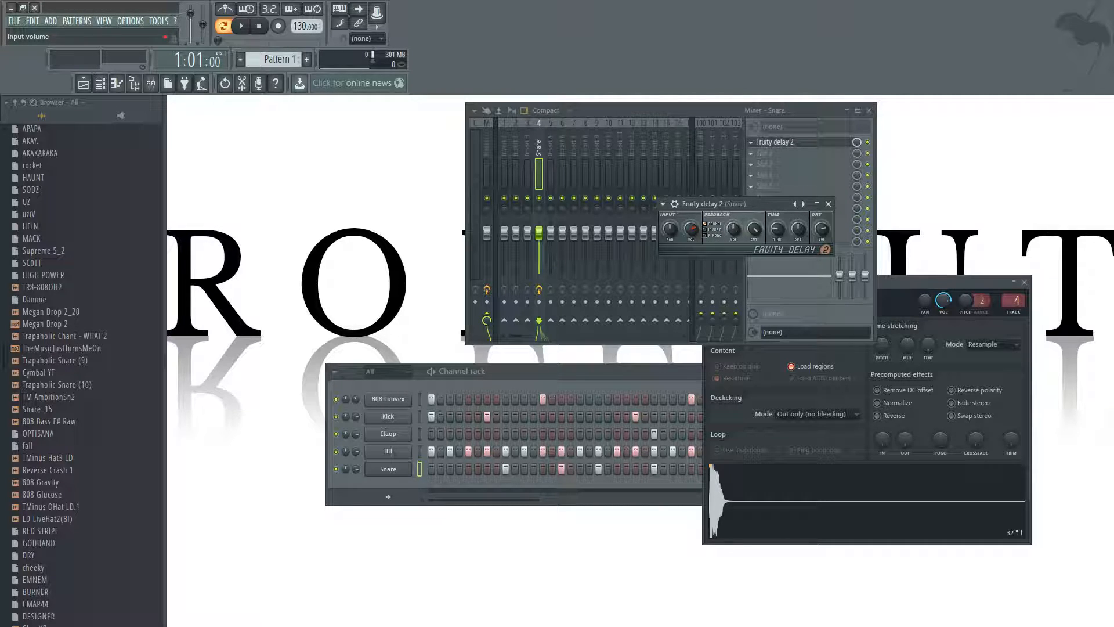
{"action": "key", "text": "space"}
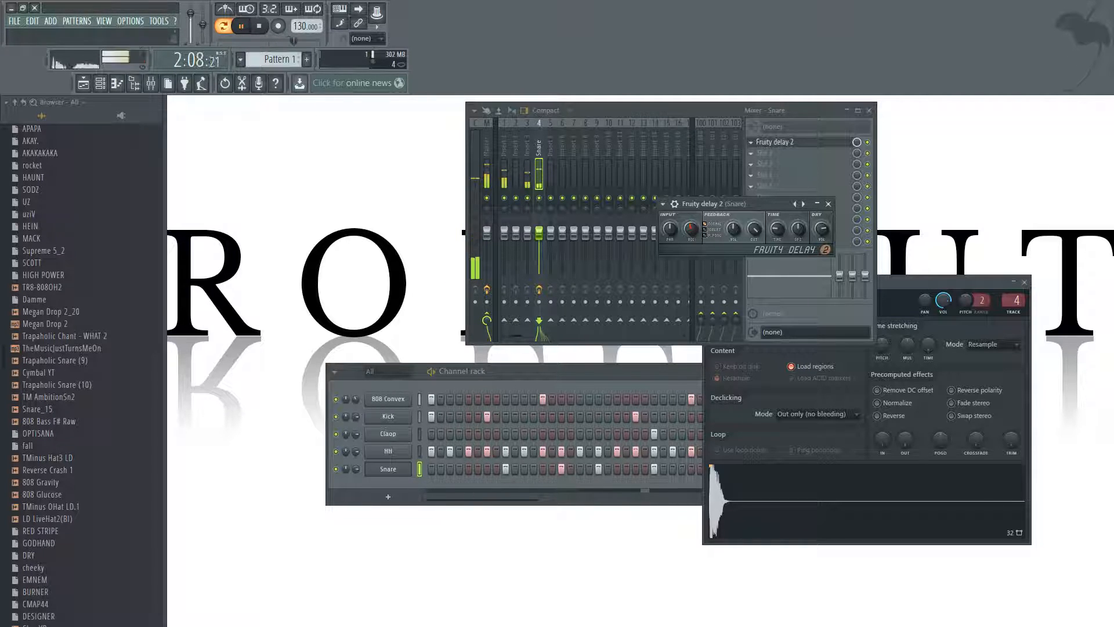
{"action": "key", "text": "space"}
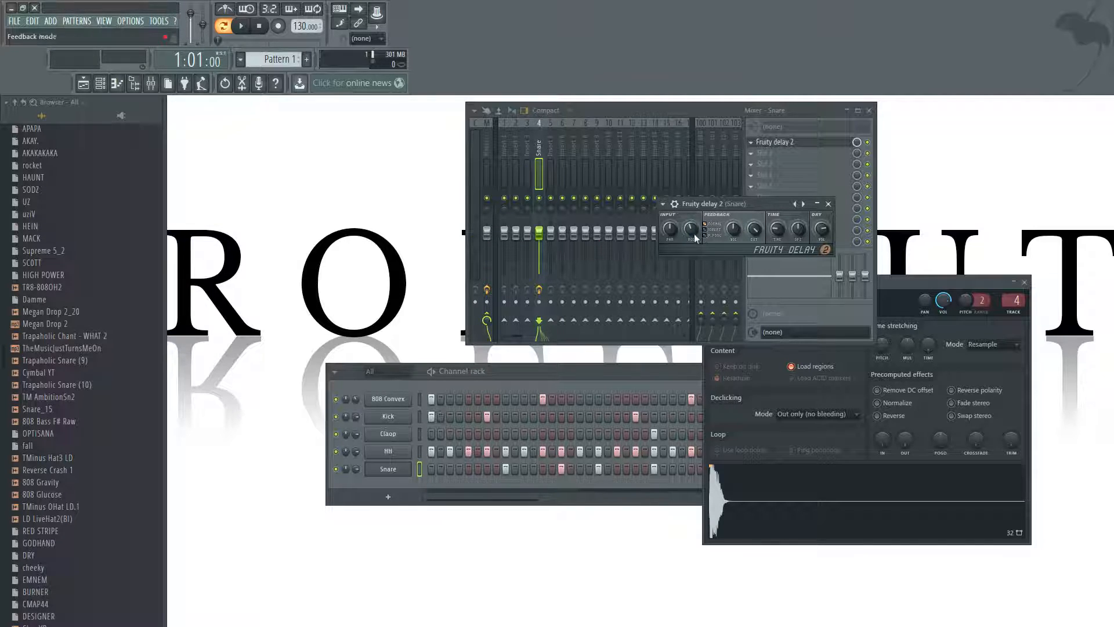
{"action": "left_click", "coordinate": [1024, 281]}
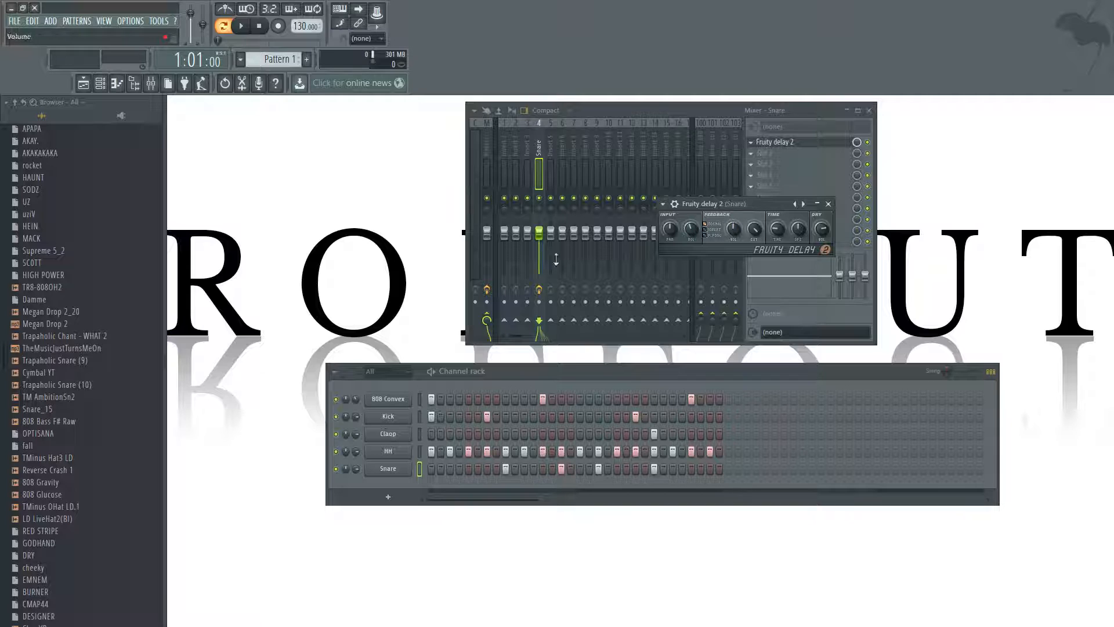
{"action": "left_click", "coordinate": [241, 26]}
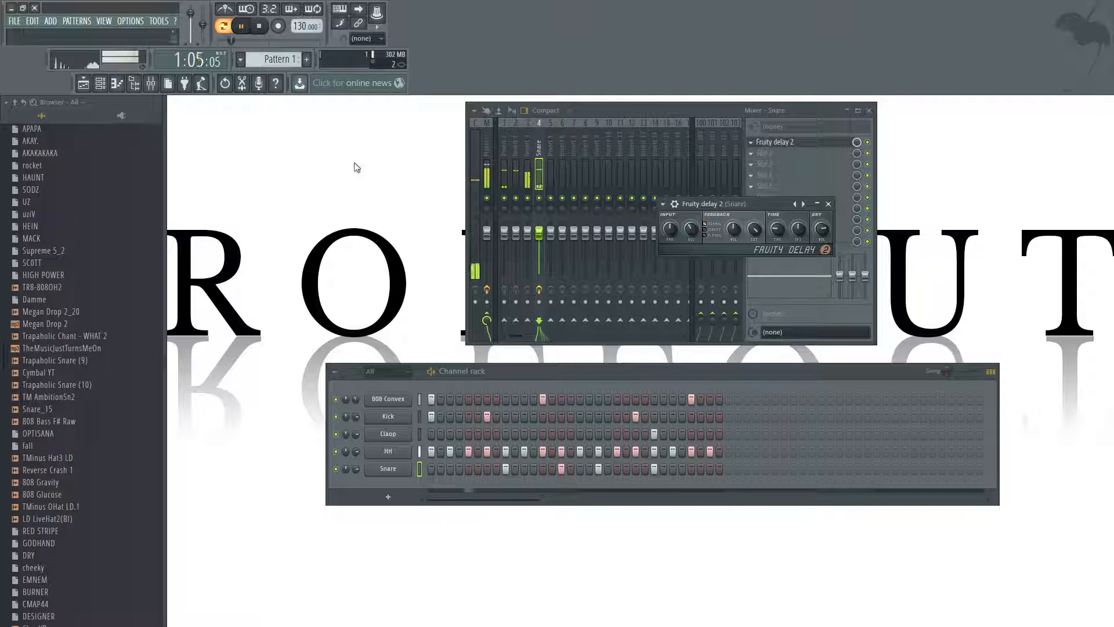
{"action": "left_click", "coordinate": [241, 26]}
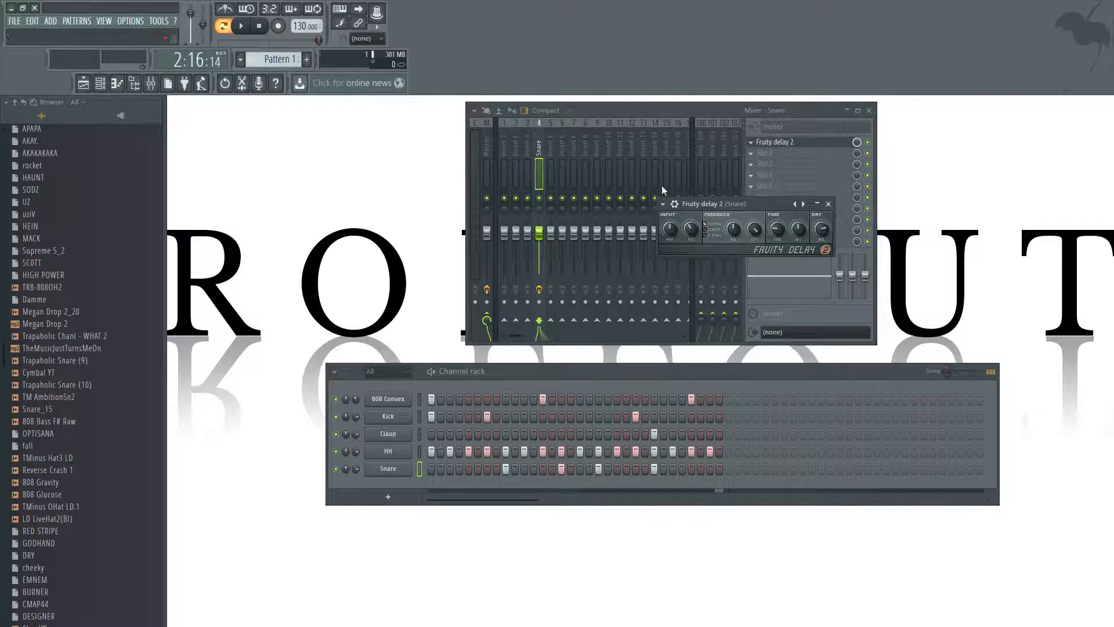
- Set the feedback mode of Fruity Delay 2 to ping pong and audition the pattern
{"action": "left_click_drag", "start_coordinate": [768, 205], "coordinate": [764, 210]}
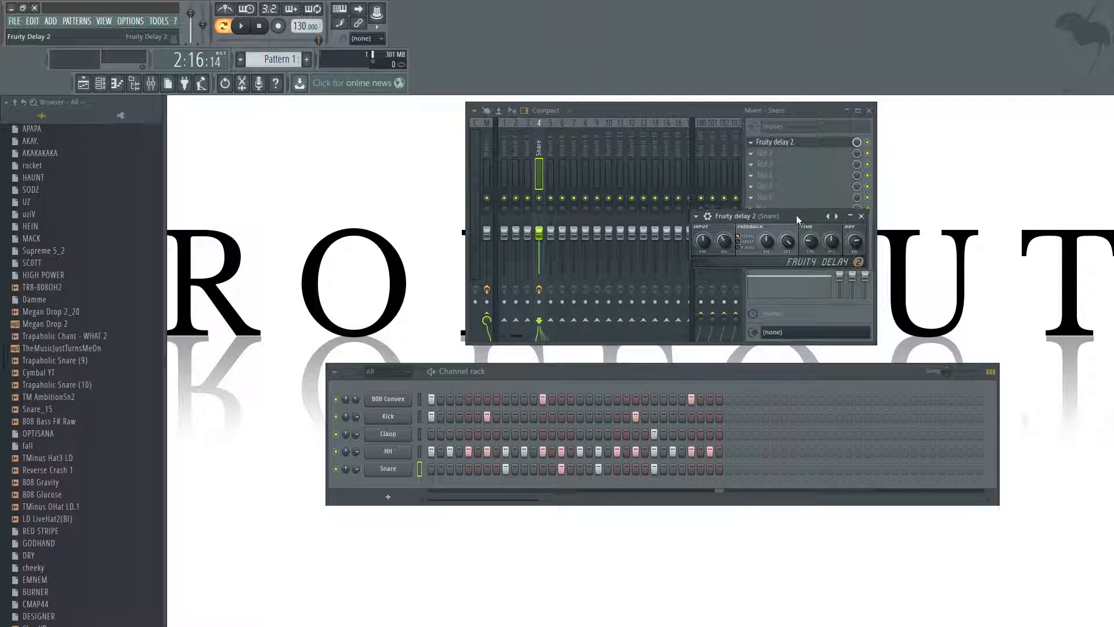
{"action": "left_click_drag", "start_coordinate": [672, 213], "coordinate": [682, 225]}
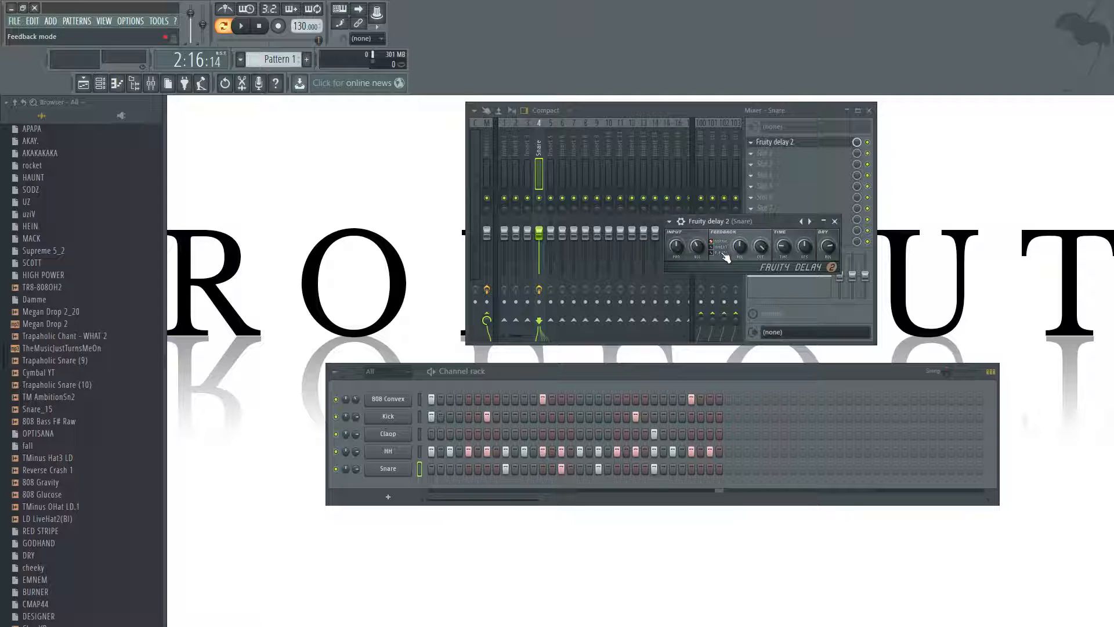
{"action": "left_click_drag", "start_coordinate": [765, 216], "coordinate": [748, 218]}
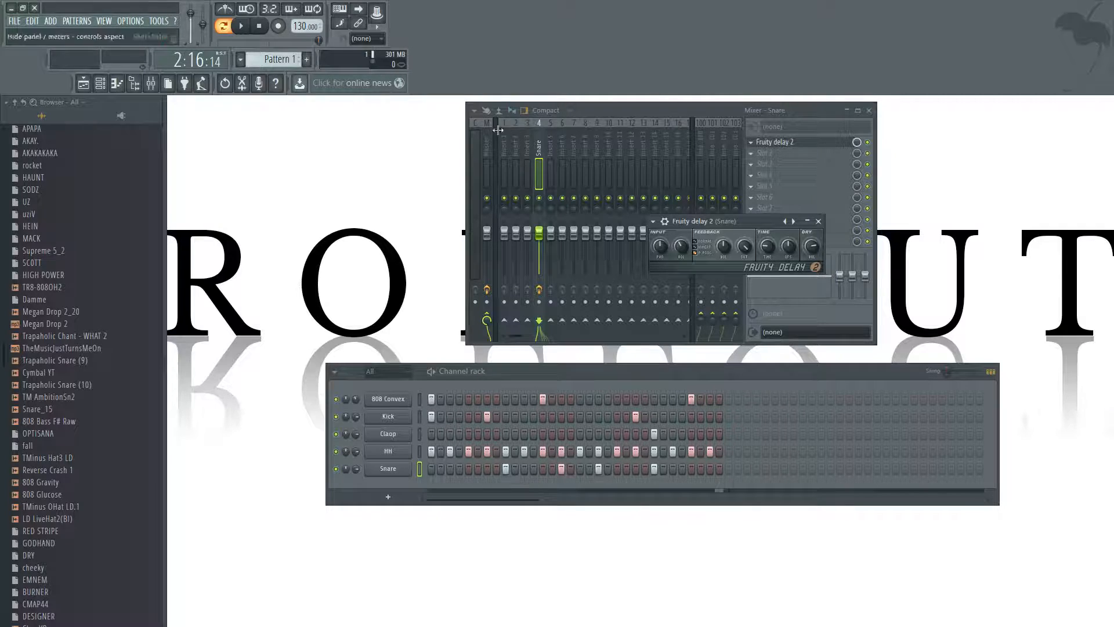
{"action": "left_click", "coordinate": [242, 26]}
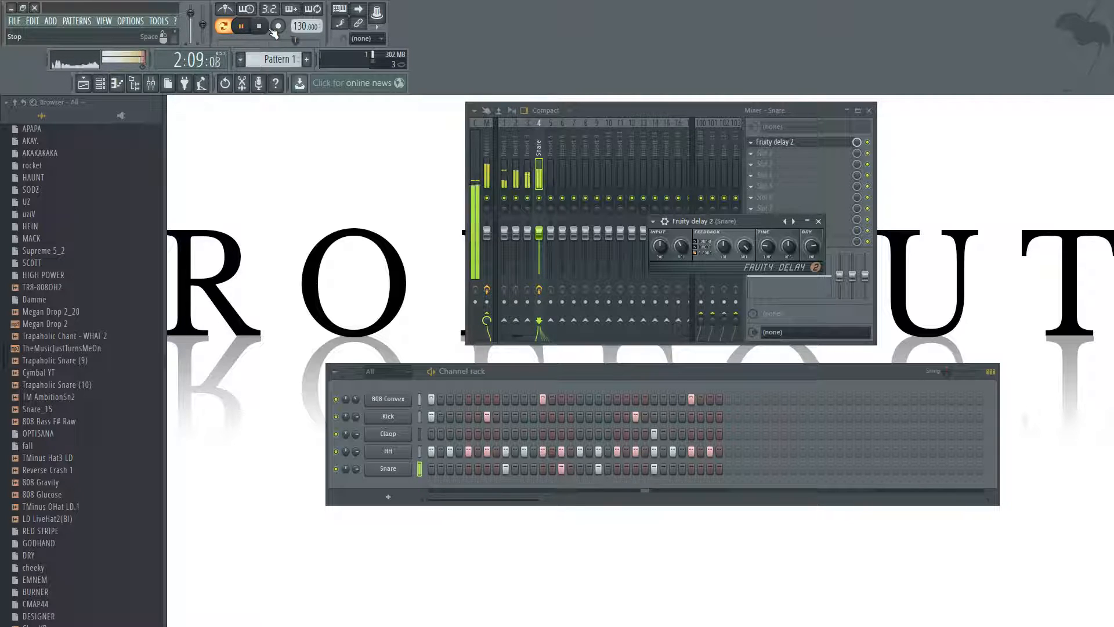
{"action": "left_click", "coordinate": [265, 32]}
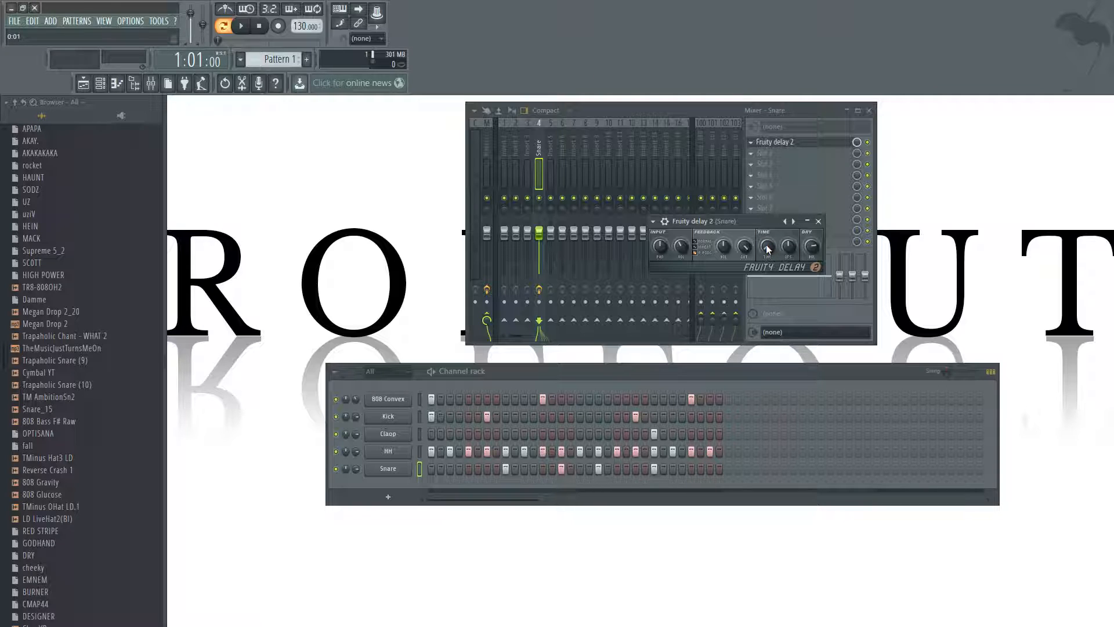
- Reopen Fruity Delay 2 from the first effect slot of the Snare mixer track and audition the pattern with its delay time setting
{"action": "left_click", "coordinate": [747, 212]}
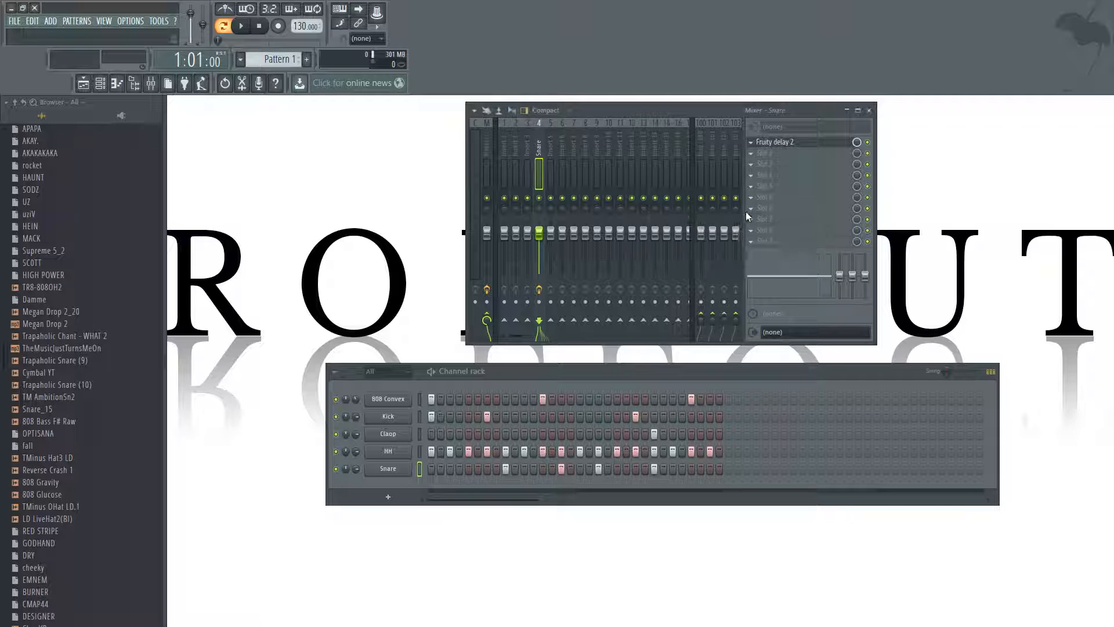
{"action": "left_click", "coordinate": [790, 144]}
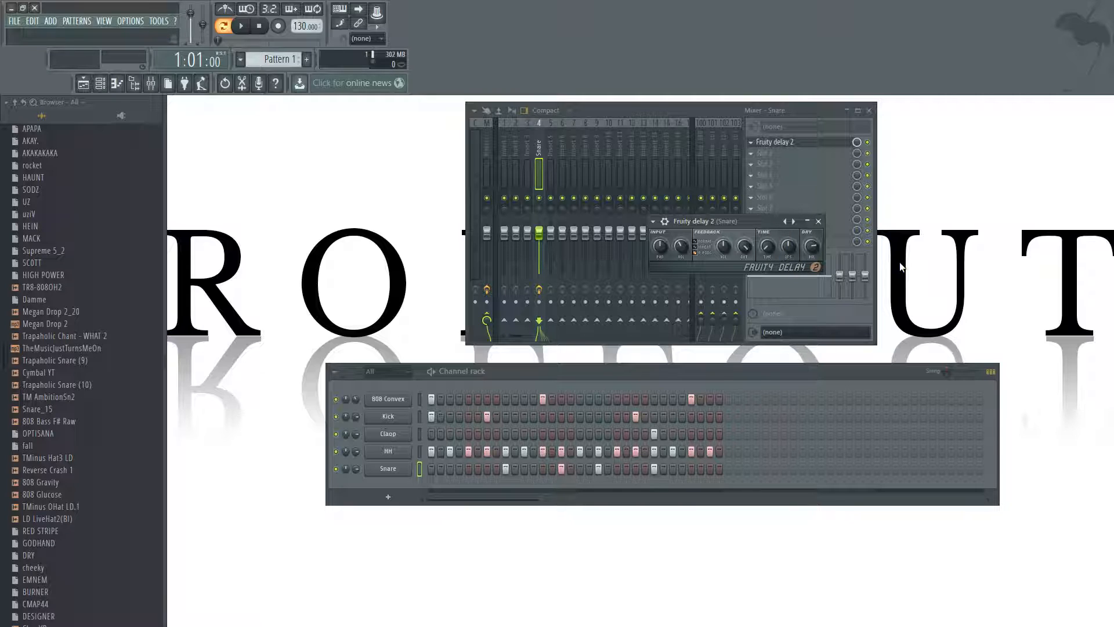
{"action": "key", "text": "space"}
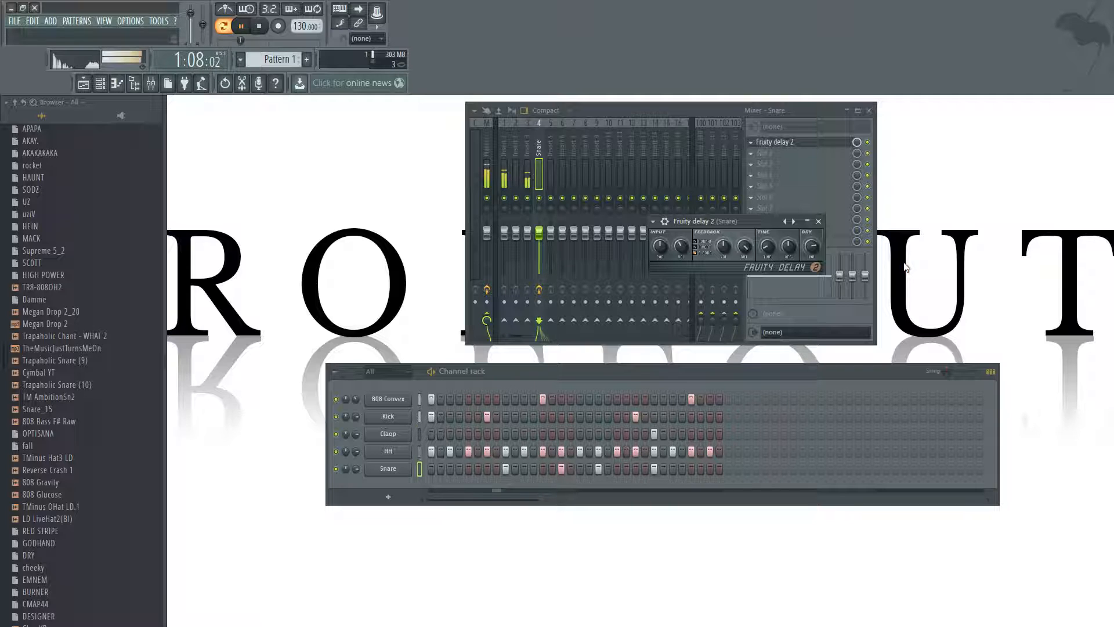
{"action": "key", "text": "space"}
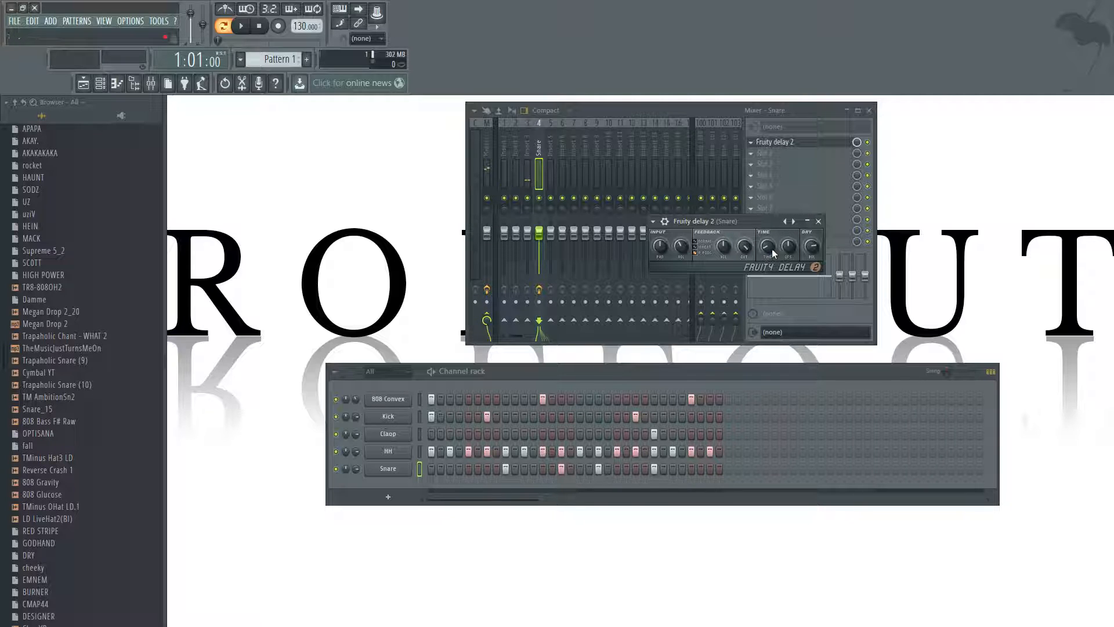
{"action": "key", "text": "space"}
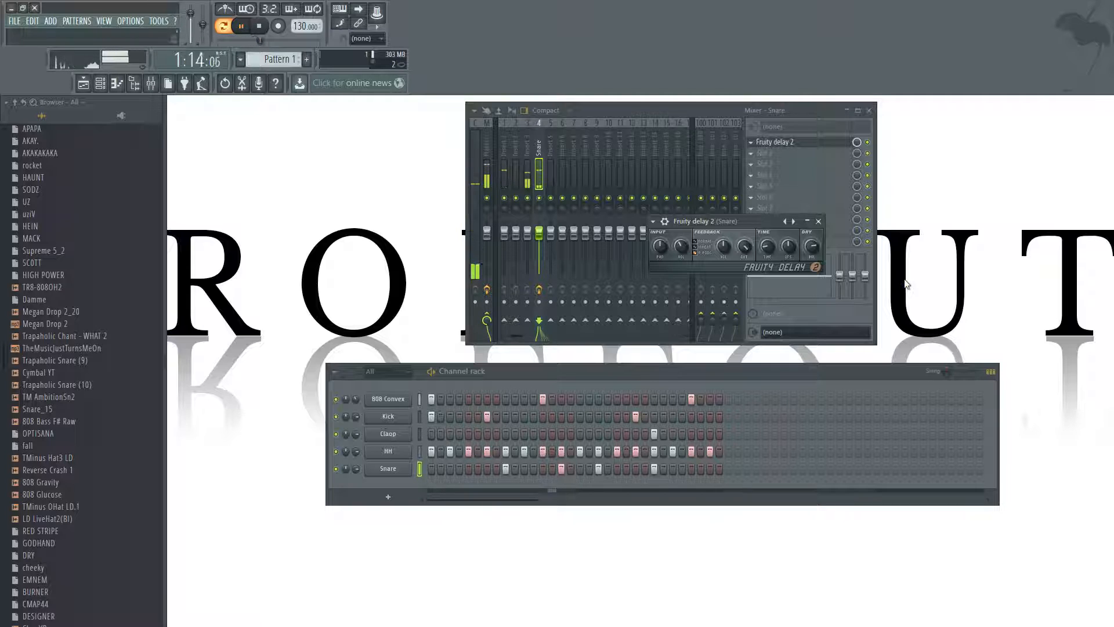
{"action": "key", "text": "space"}
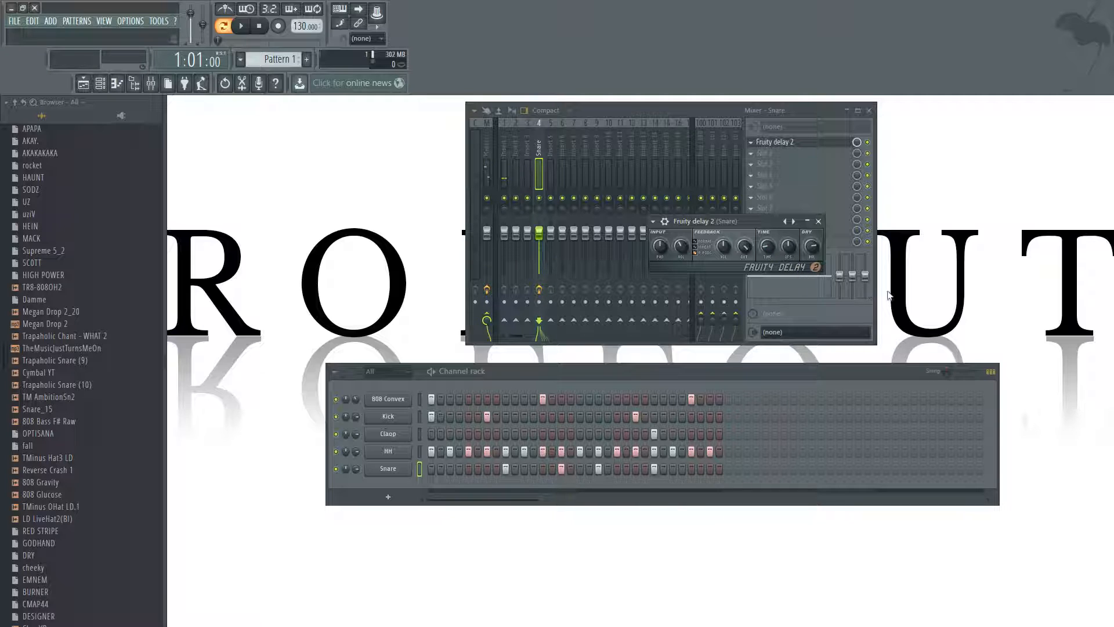
- Audition the pattern repeatedly while going through the time, stereo offset and dry level controls of Fruity Delay 2
{"action": "key", "text": "space"}
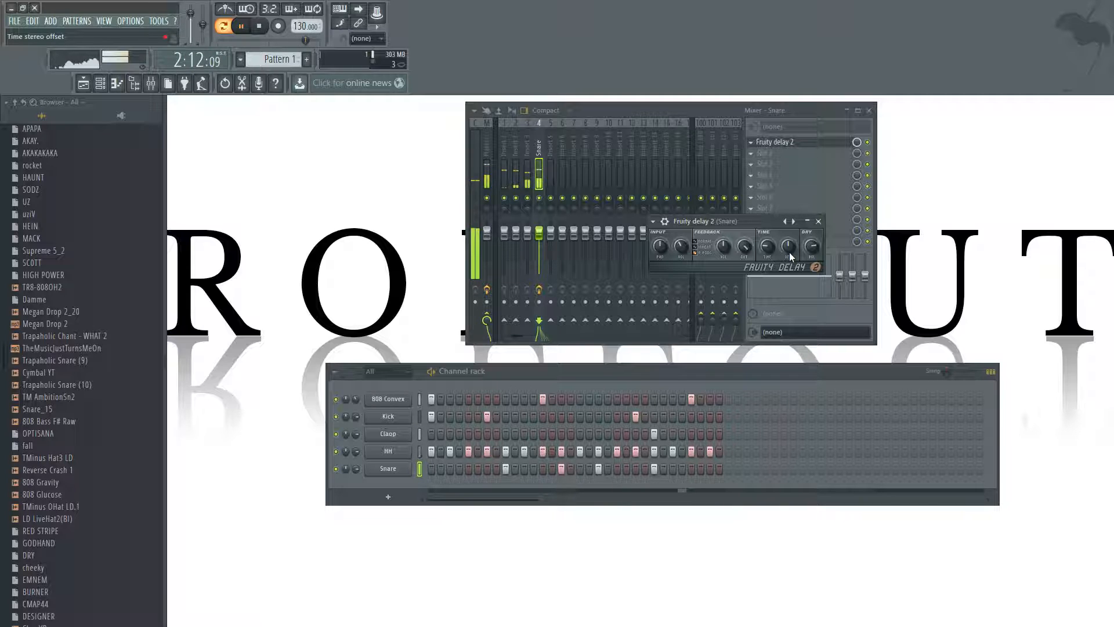
{"action": "key", "text": "space"}
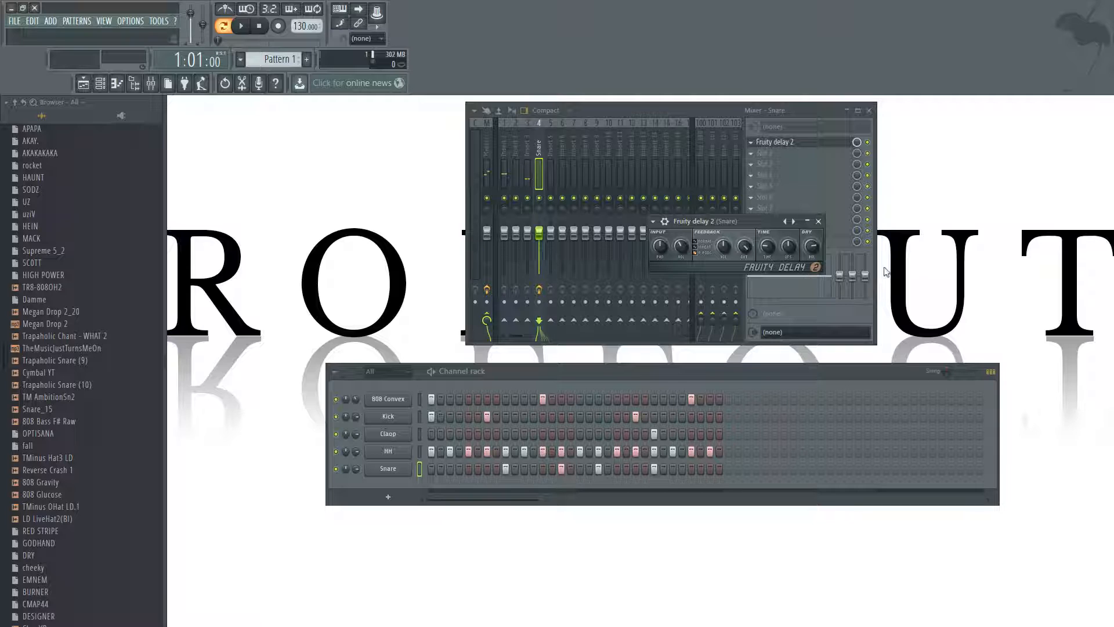
{"action": "key", "text": "space"}
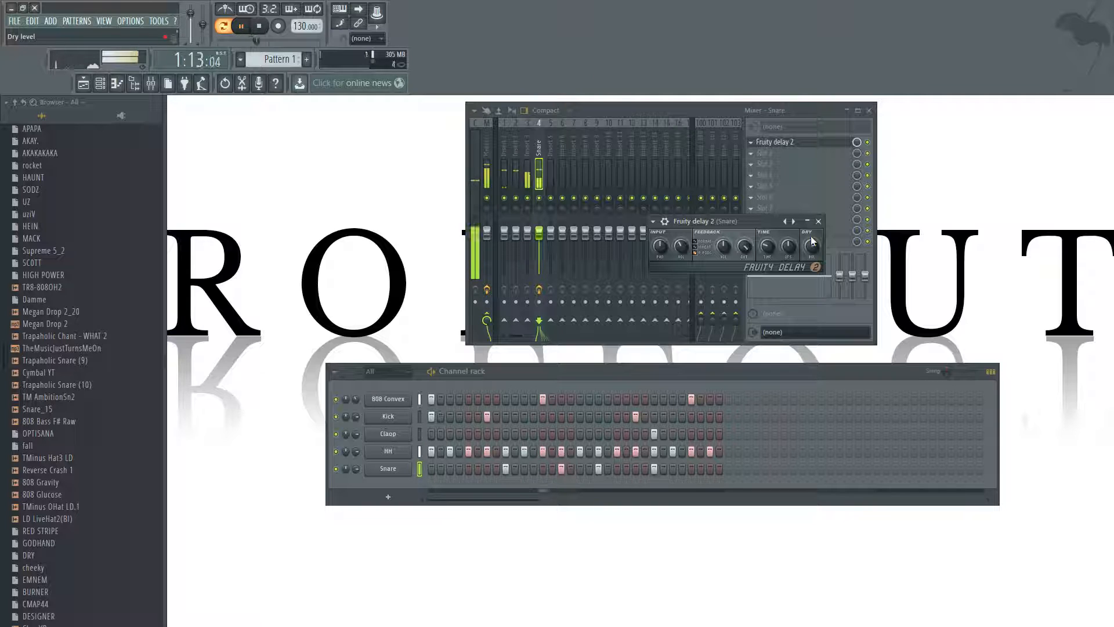
{"action": "key", "text": "space"}
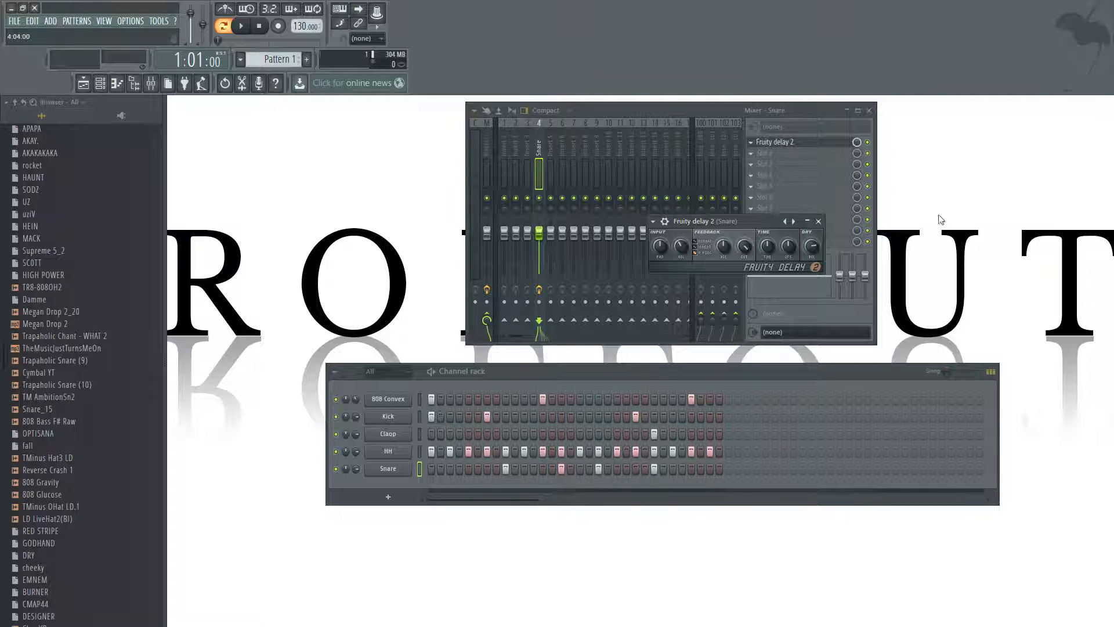
{"action": "left_click", "coordinate": [243, 27]}
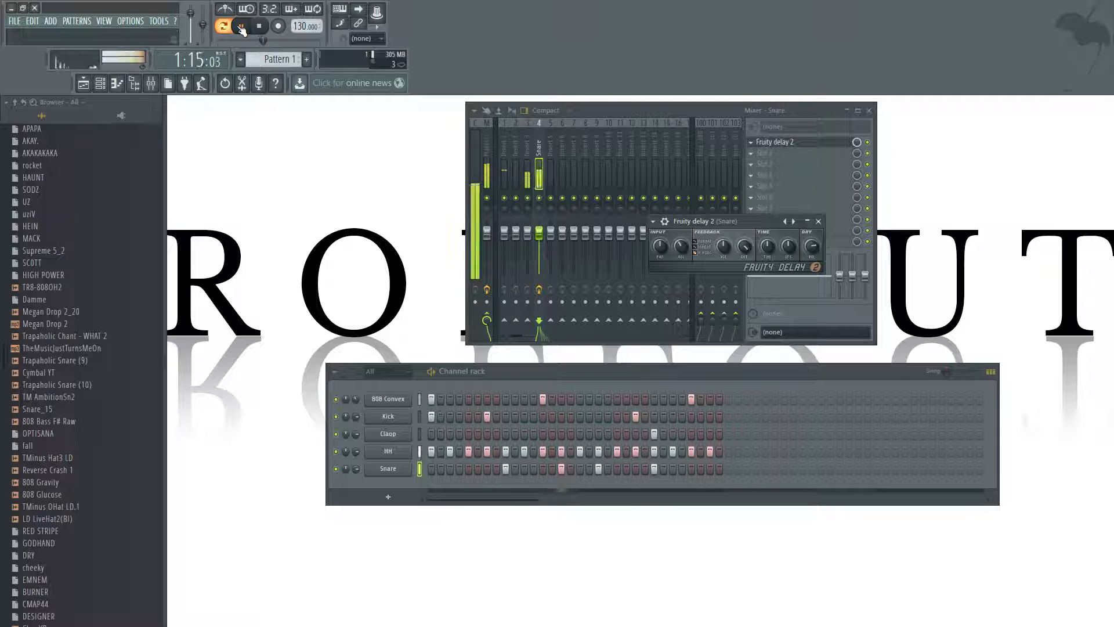
{"action": "left_click", "coordinate": [260, 27]}
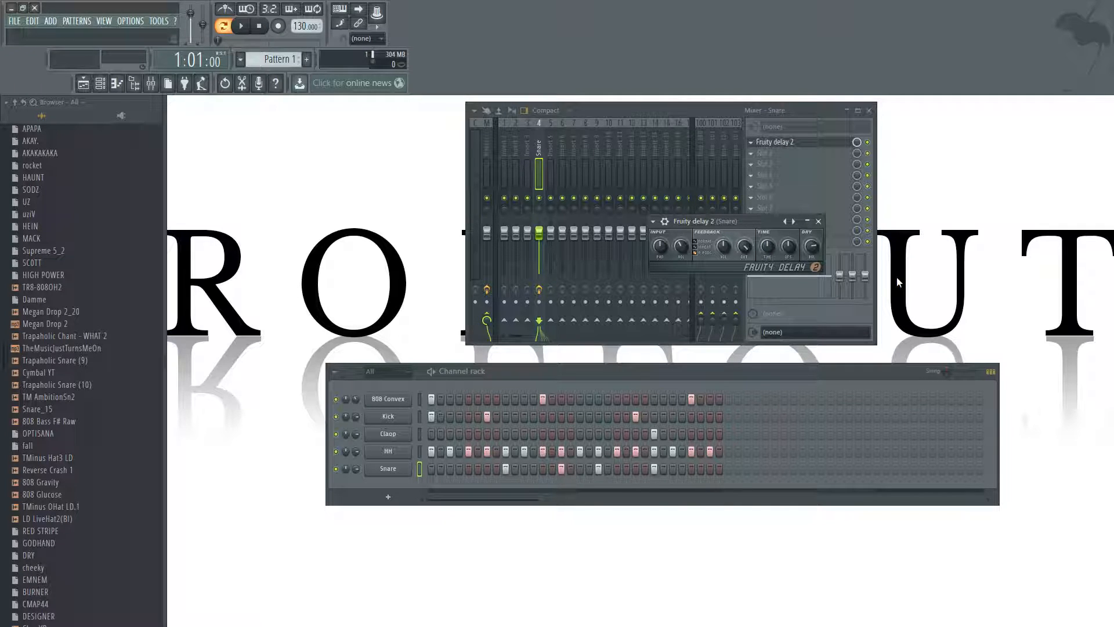
- Shift the Fruity Delay 2 window slightly and audition the pattern, paying attention to the effect's input volume
{"action": "left_click_drag", "start_coordinate": [757, 218], "coordinate": [737, 218]}
{"action": "key", "text": "space"}
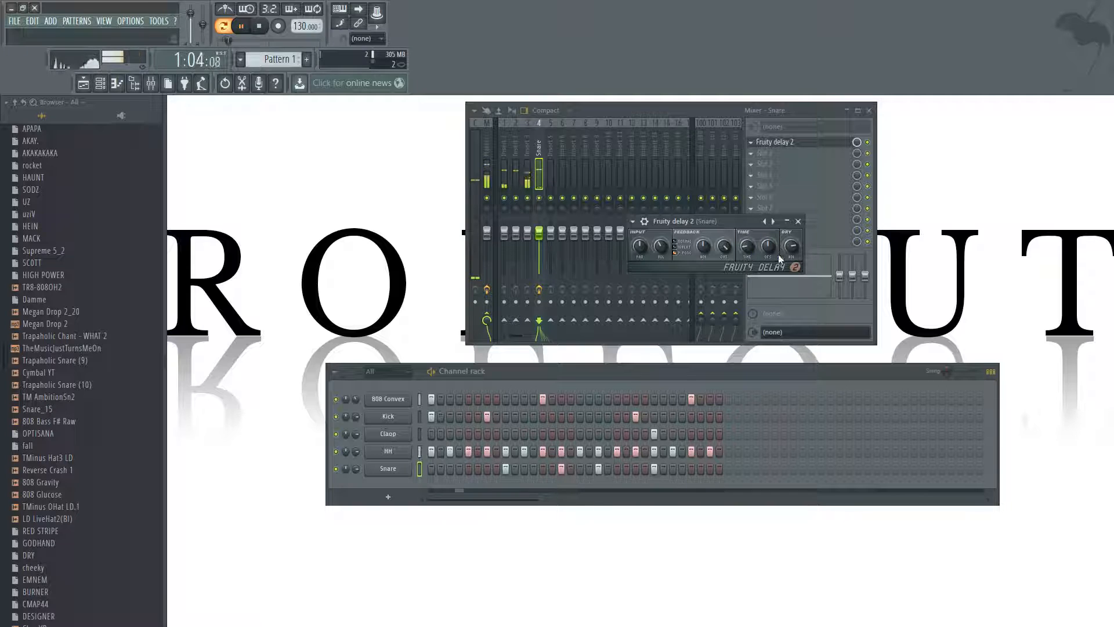
{"action": "key", "text": "space"}
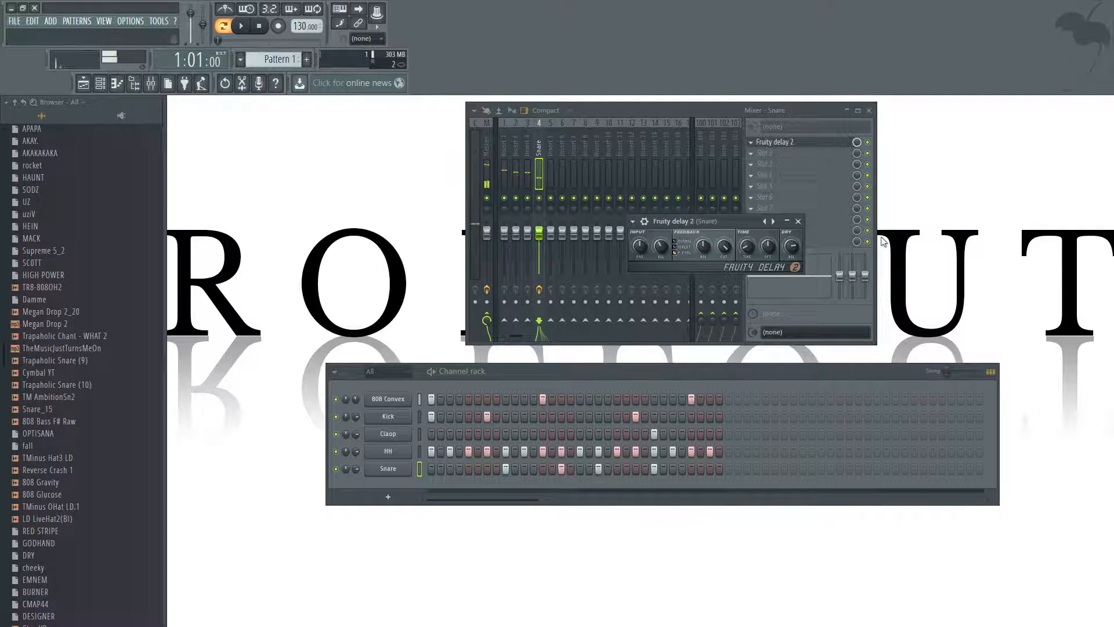
{"action": "key", "text": "space"}
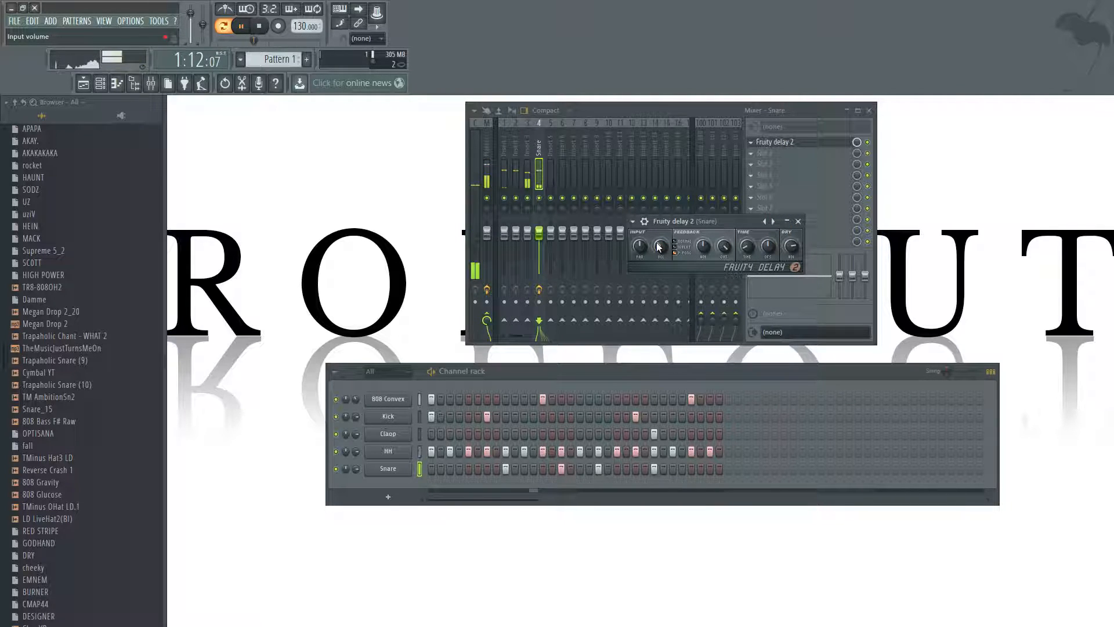
{"action": "left_click", "coordinate": [260, 27]}
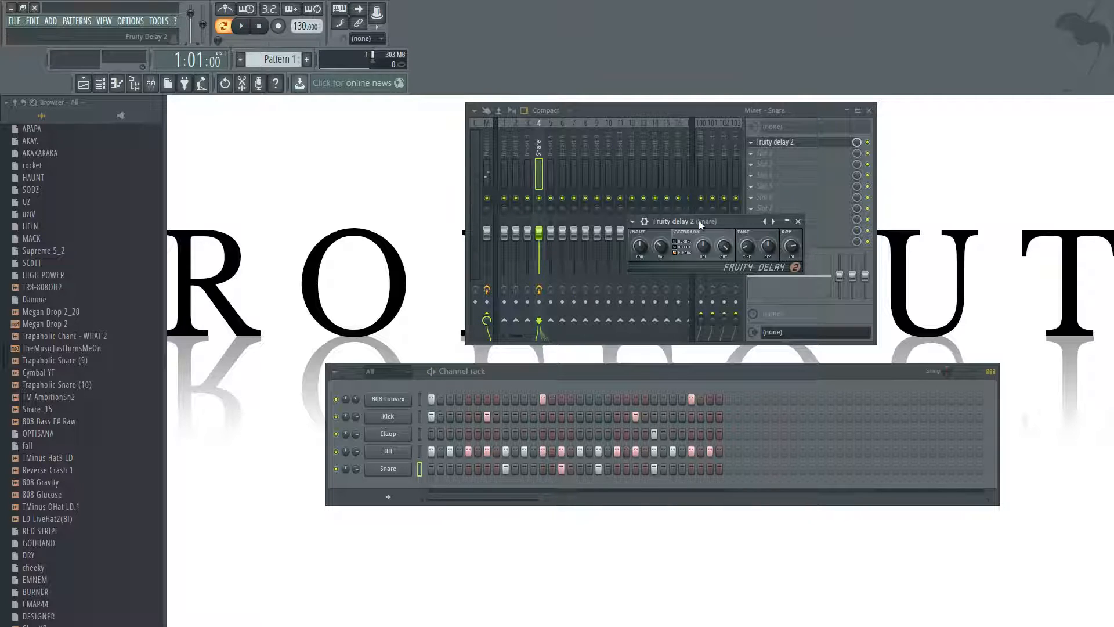
- Create an automation clip for the mix level of Fruity Delay 2 in the Snare track's effect slot 1 and open the playlist
{"action": "left_click_drag", "start_coordinate": [756, 221], "coordinate": [631, 206]}
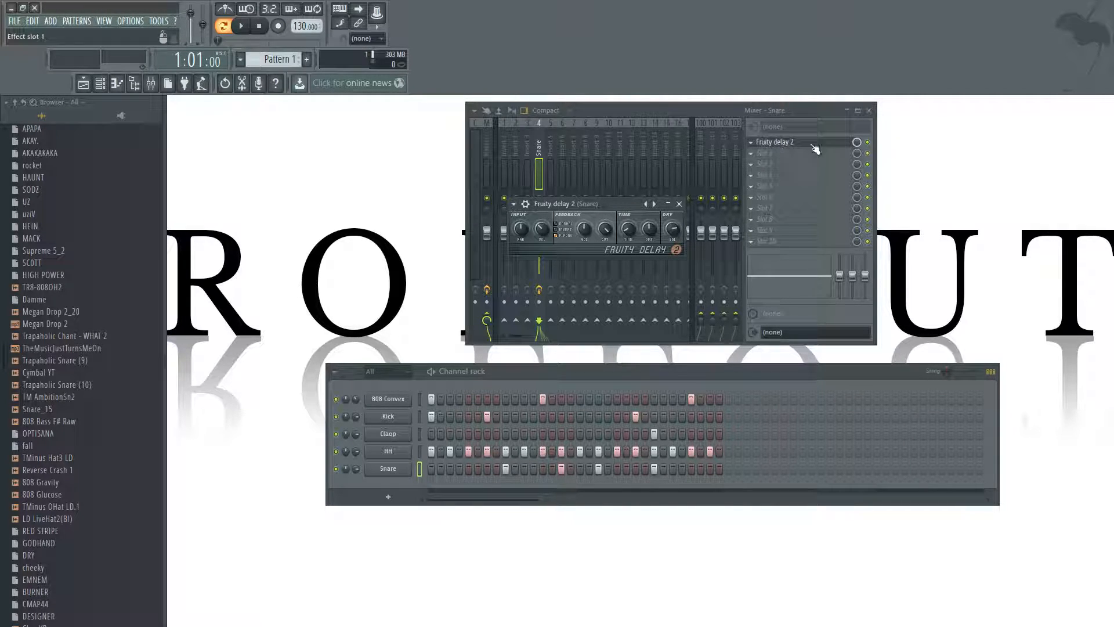
{"action": "left_click", "coordinate": [858, 143]}
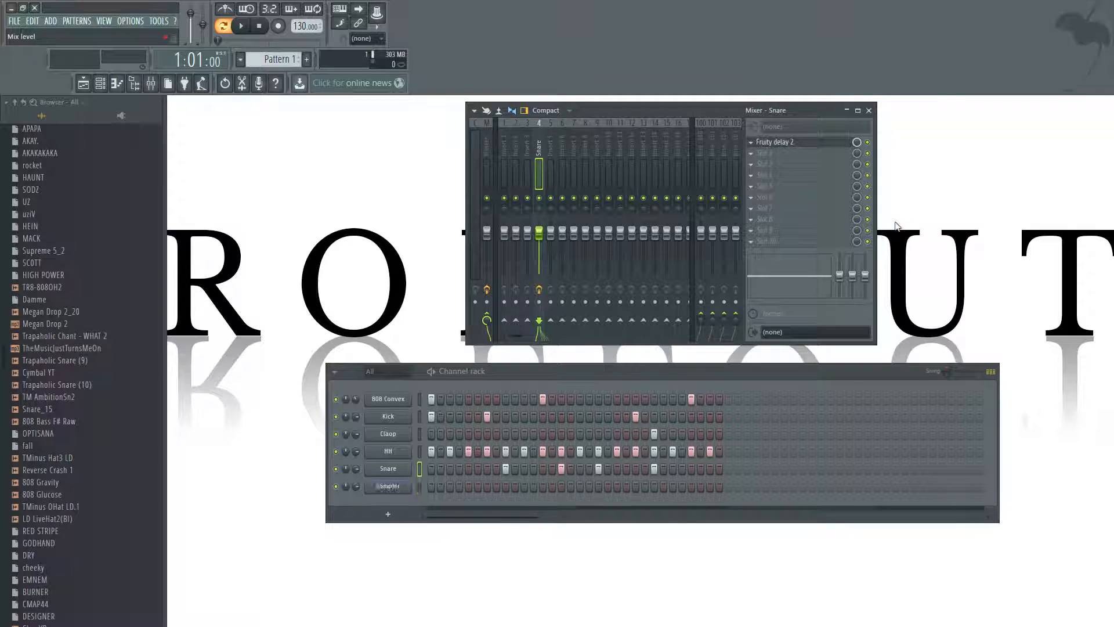
{"action": "left_click", "coordinate": [83, 83]}
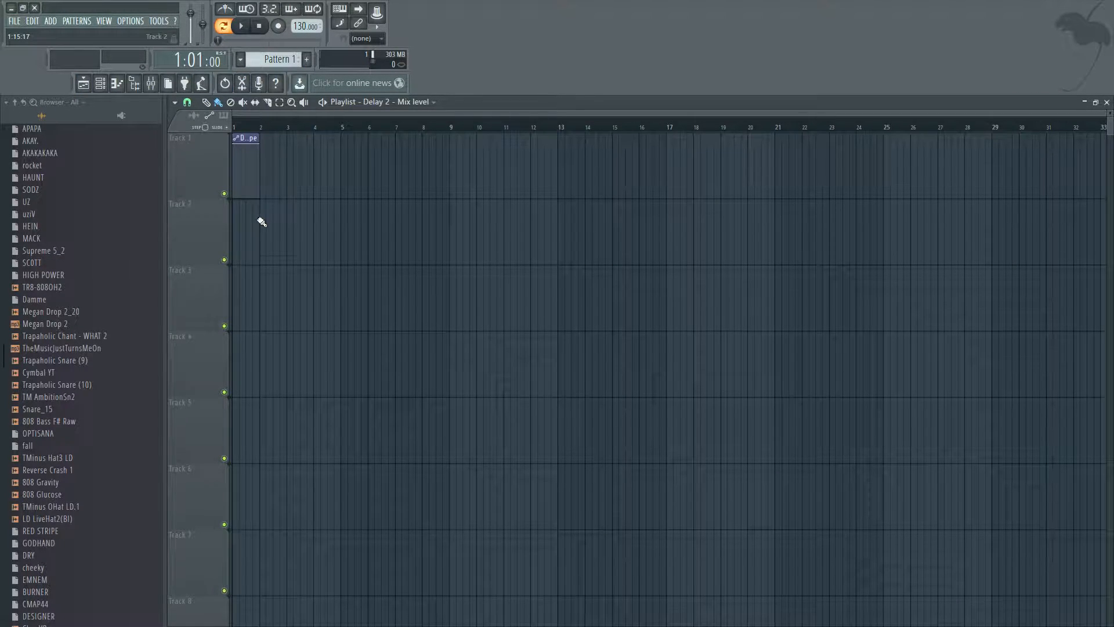
- Place a Pattern 1 clip at bar 1 on playlist track 2, below the mix level automation clip
{"action": "left_click", "coordinate": [256, 236]}
{"action": "right_click", "coordinate": [261, 207]}
{"action": "left_click_drag", "start_coordinate": [244, 236], "coordinate": [107, 235]}
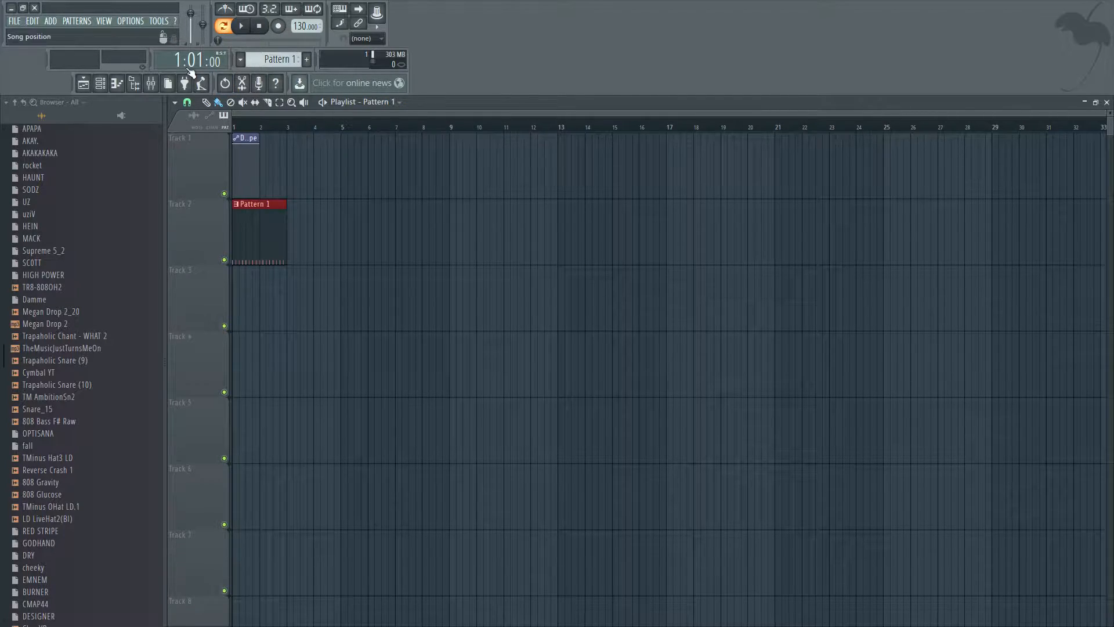
- Switch playback to song mode, audition it, and extend the mix level automation clip to the end of the Pattern 1 clip
{"action": "key", "text": "space"}
{"action": "key", "text": "space"}
{"action": "left_click", "coordinate": [224, 27]}
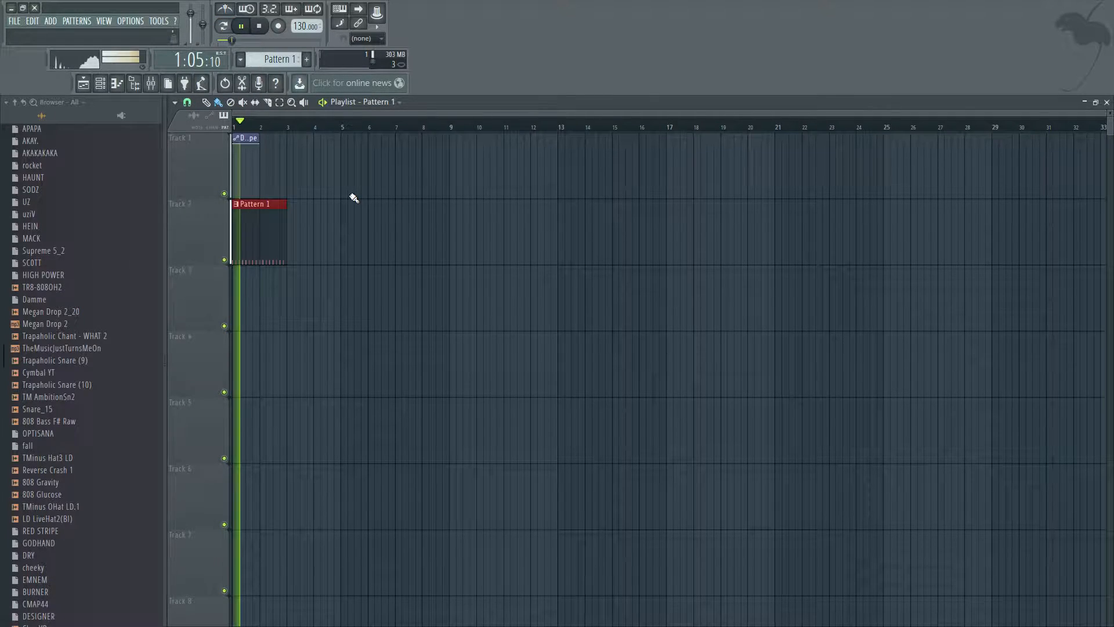
{"action": "left_click_drag", "start_coordinate": [259, 138], "coordinate": [284, 133]}
{"action": "key", "text": "space"}
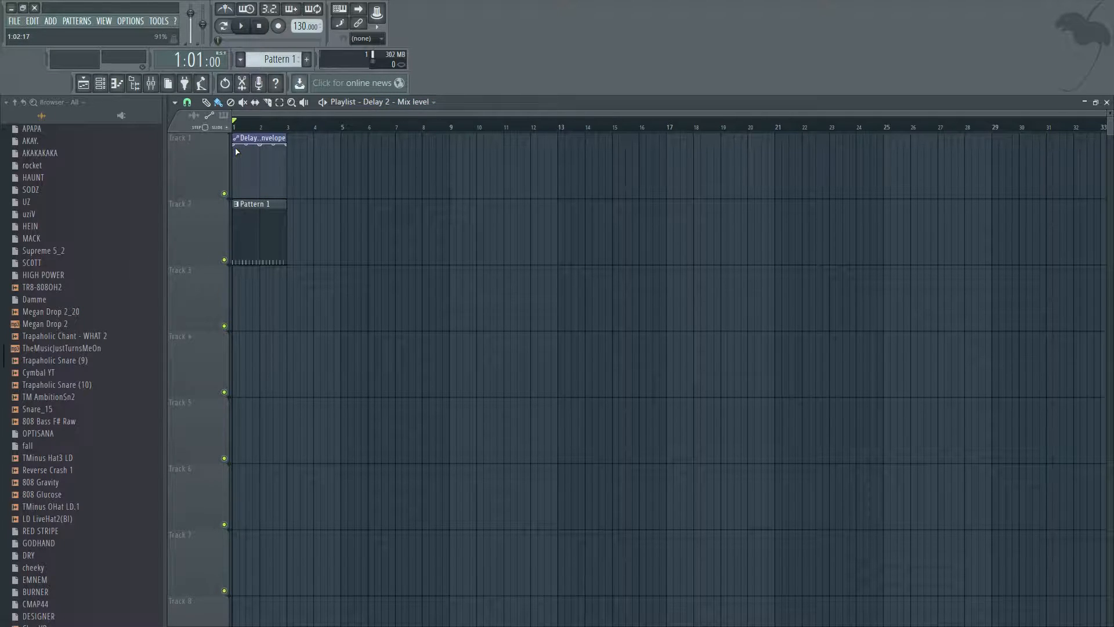
- Shape the mix level envelope to stay at zero until 1:05:00 and jump straight to full level there, and audition it
{"action": "scroll", "coordinate": [255, 170], "scroll_direction": "up", "scroll_amount": 6}
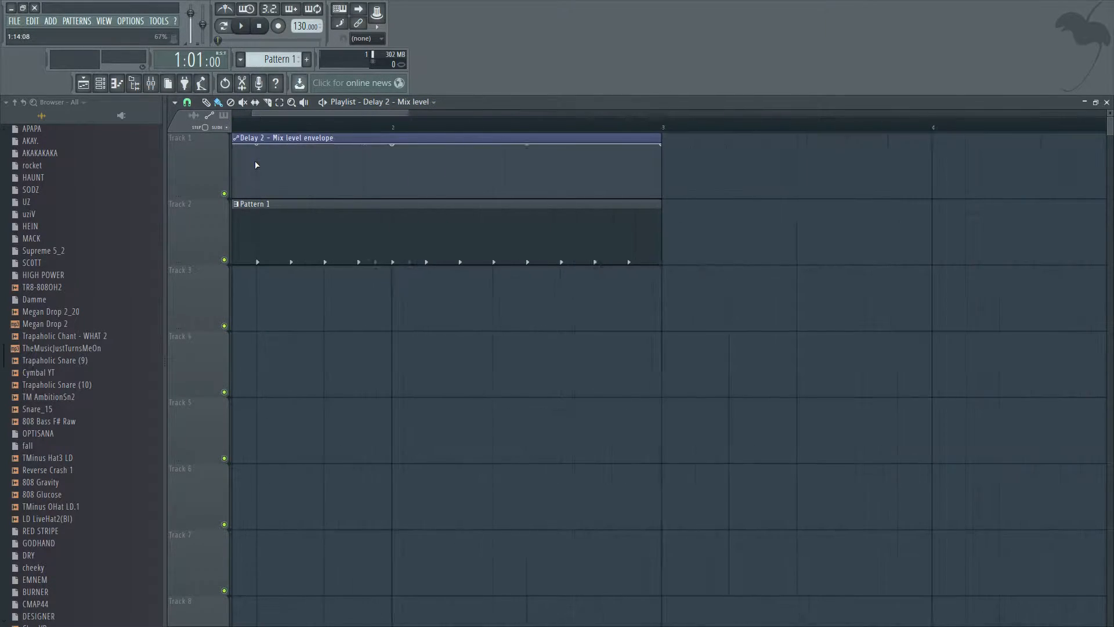
{"action": "left_click_drag", "start_coordinate": [415, 110], "coordinate": [353, 107]}
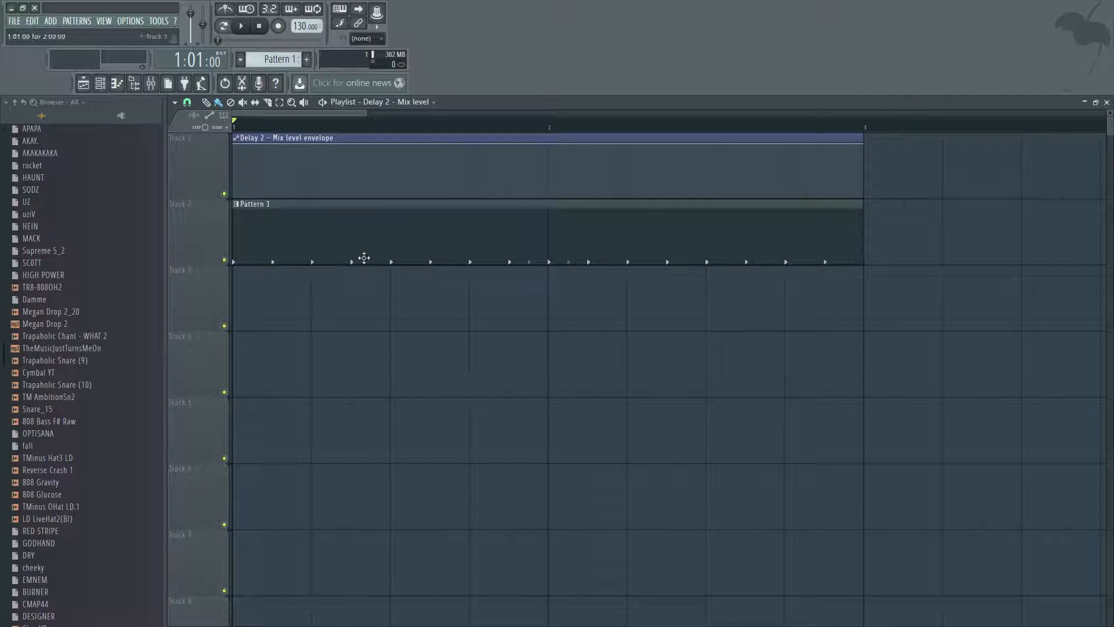
{"action": "right_click", "coordinate": [313, 154]}
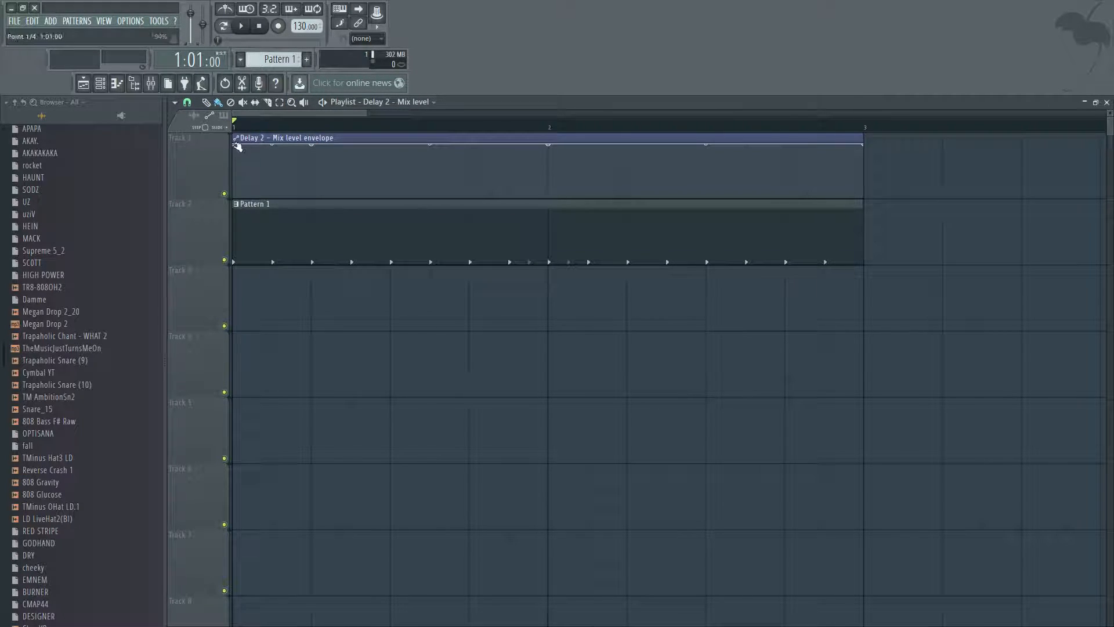
{"action": "left_click_drag", "start_coordinate": [233, 150], "coordinate": [227, 259]}
{"action": "right_click", "coordinate": [312, 182]}
{"action": "mouse_move", "coordinate": [312, 146]}
{"action": "left_mouse_down"}
{"action": "mouse_move", "coordinate": [302, 201]}
{"action": "mouse_move", "coordinate": [311, 146]}
{"action": "left_mouse_up"}
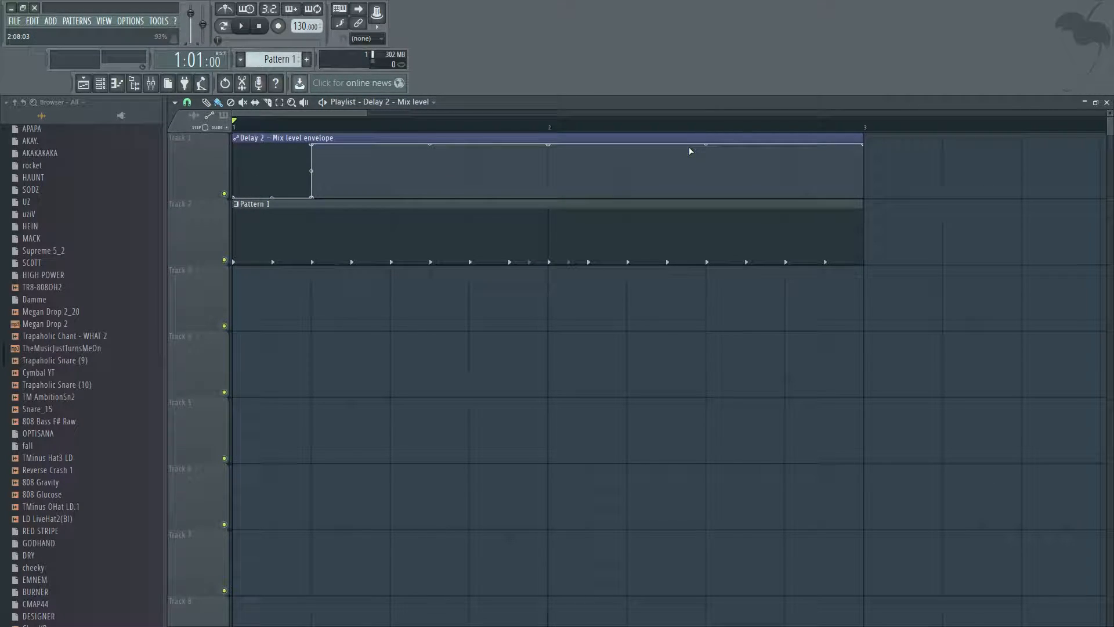
{"action": "key", "text": "space"}
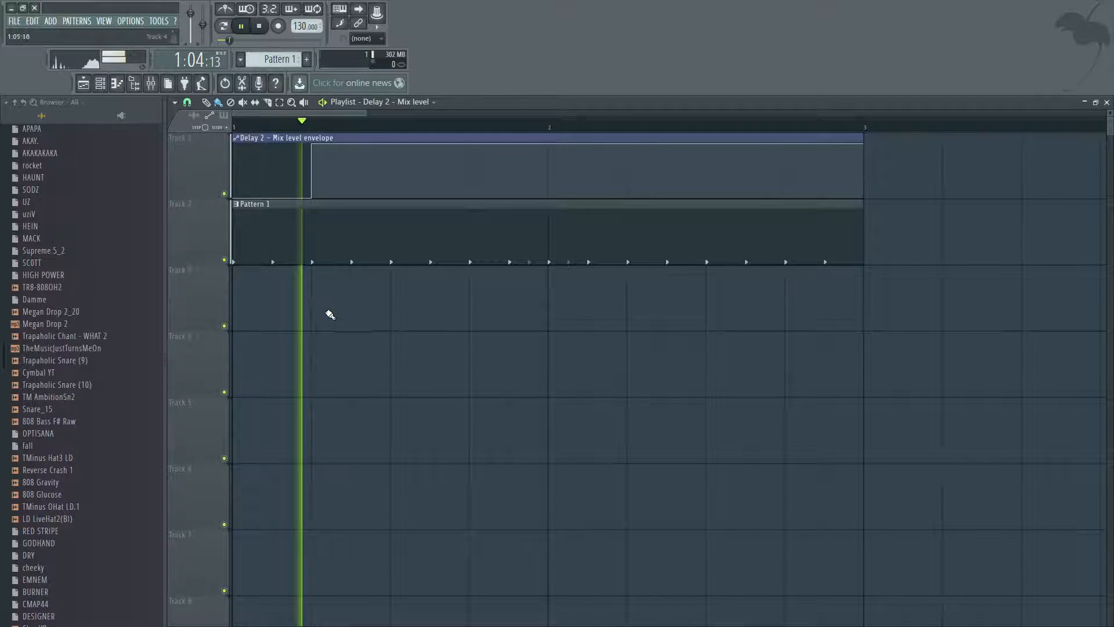
{"action": "key", "text": "space"}
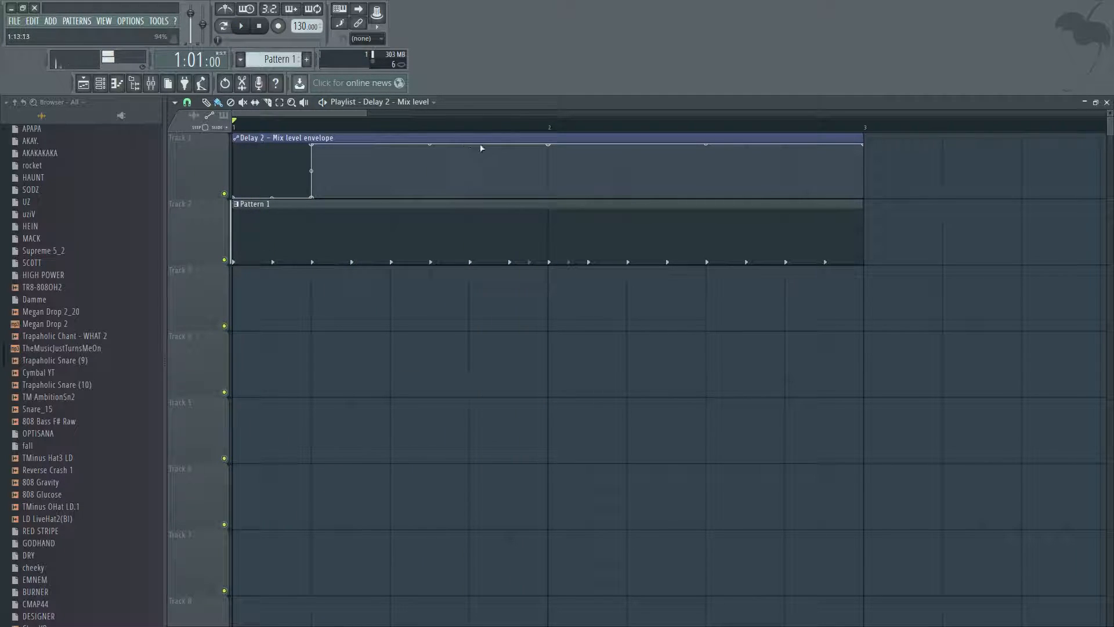
- Lower the envelope point at 1:05:00 to 0% and make the jump to 100% at 1:09:00, and audition the result
{"action": "left_click_drag", "start_coordinate": [312, 144], "coordinate": [314, 219]}
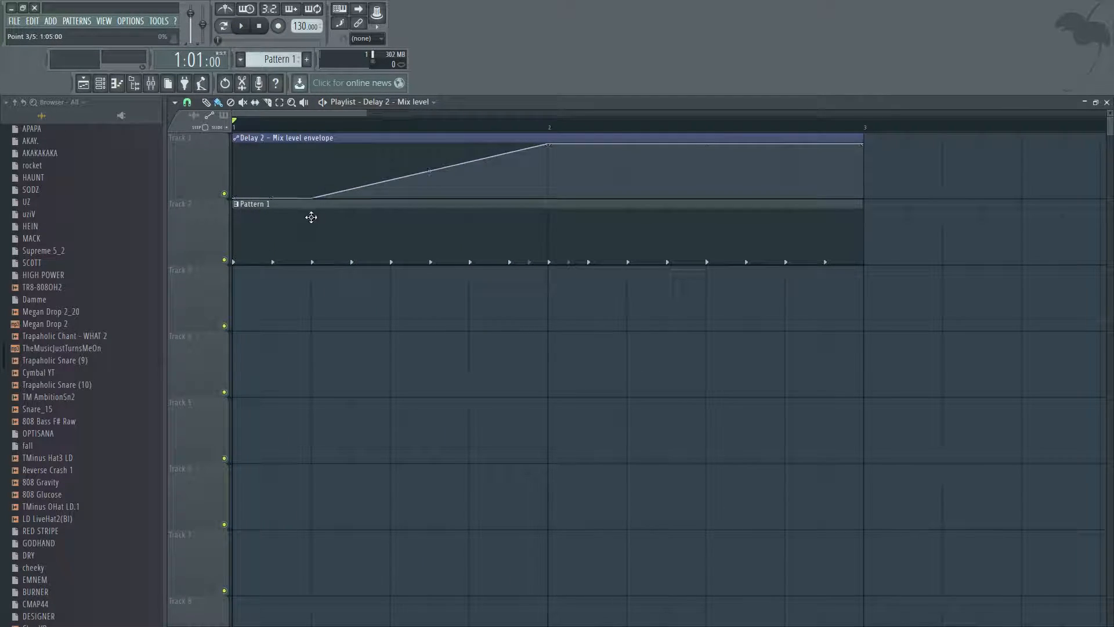
{"action": "right_click", "coordinate": [385, 156]}
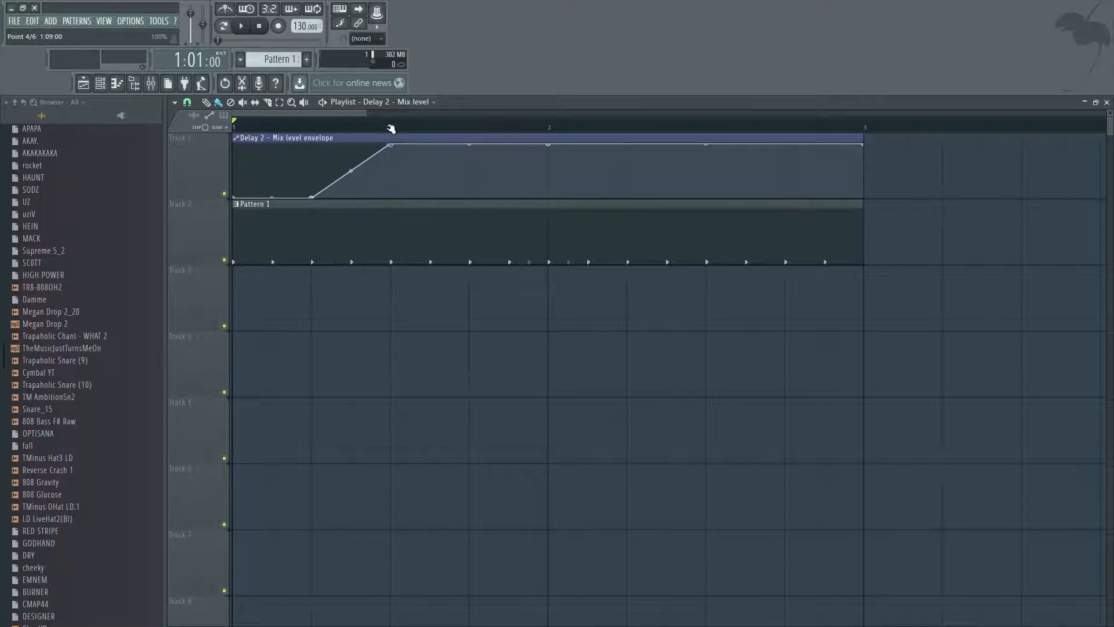
{"action": "right_click", "coordinate": [386, 166]}
{"action": "key", "text": "space"}
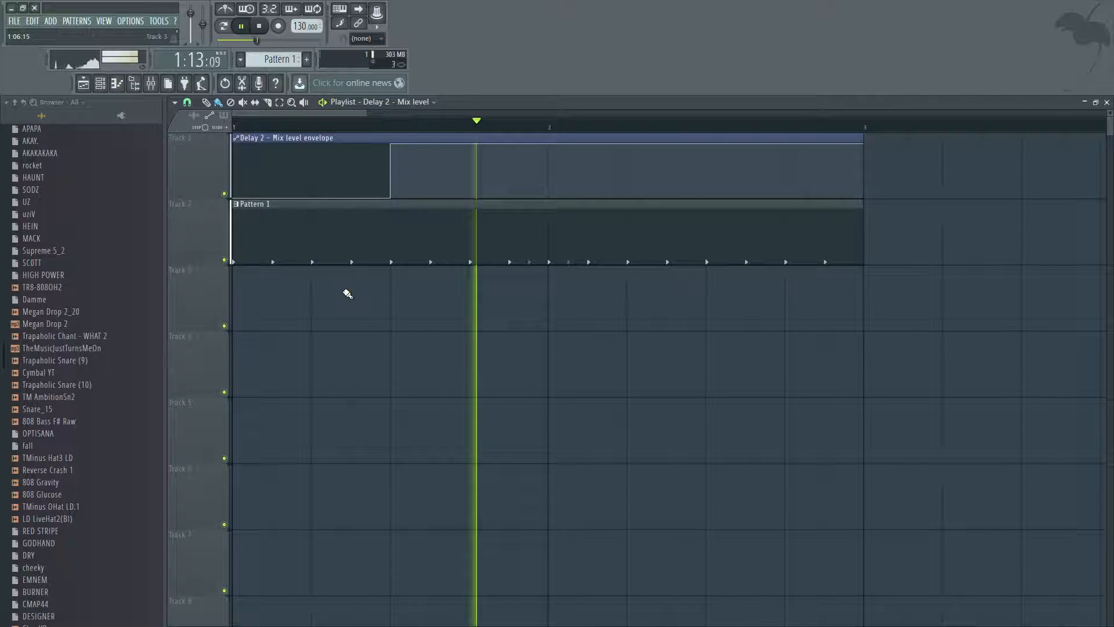
{"action": "key", "text": "space"}
- Delay the mix level envelope's jump to full level until midway between beats 3 and 4 of bar 1, and audition it
{"action": "right_click", "coordinate": [429, 197]}
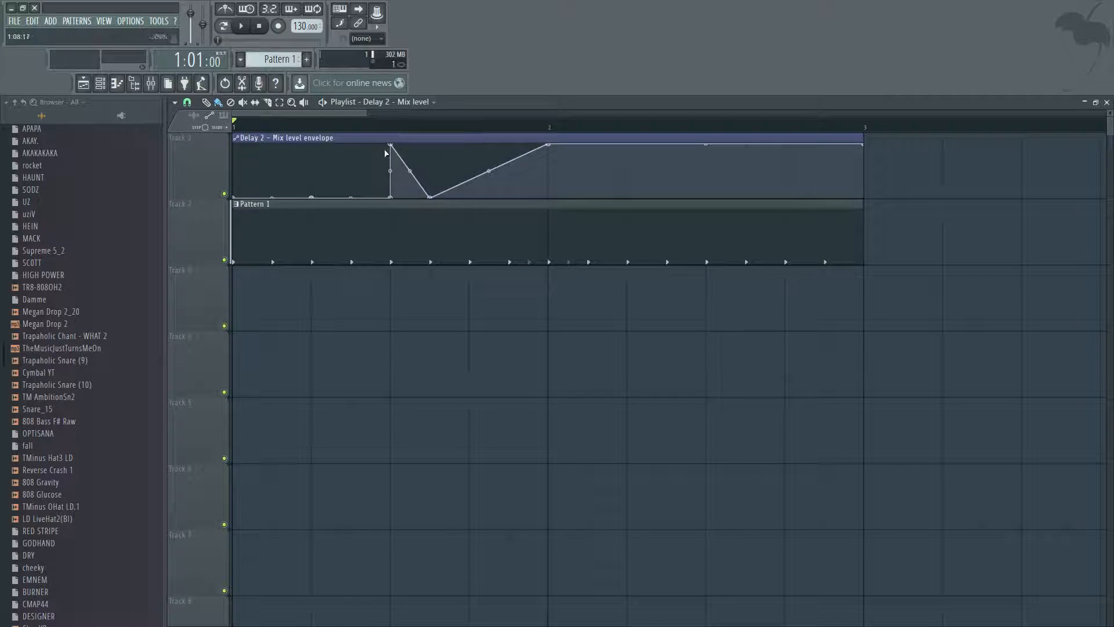
{"action": "left_click_drag", "start_coordinate": [391, 145], "coordinate": [435, 96]}
{"action": "key", "text": "space"}
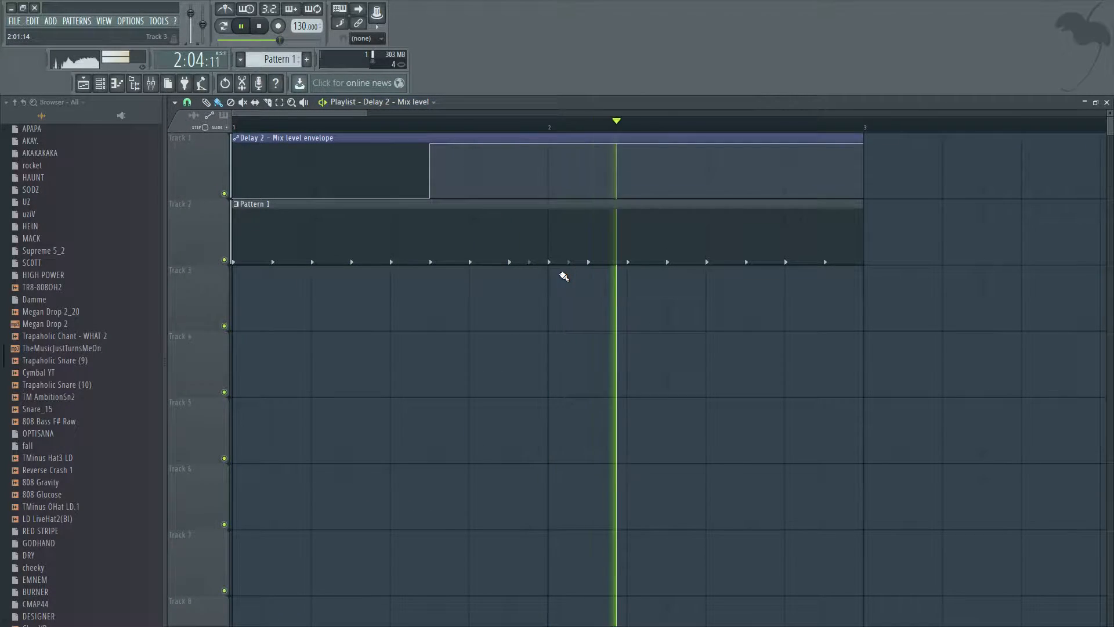
{"action": "key", "text": "space"}
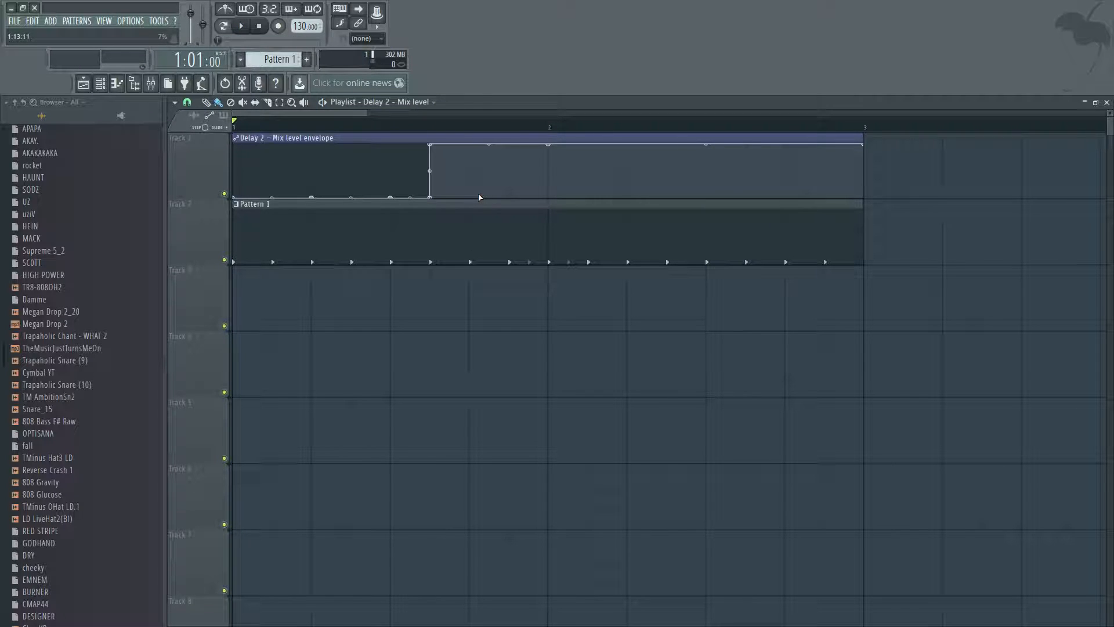
{"action": "key", "text": "space"}
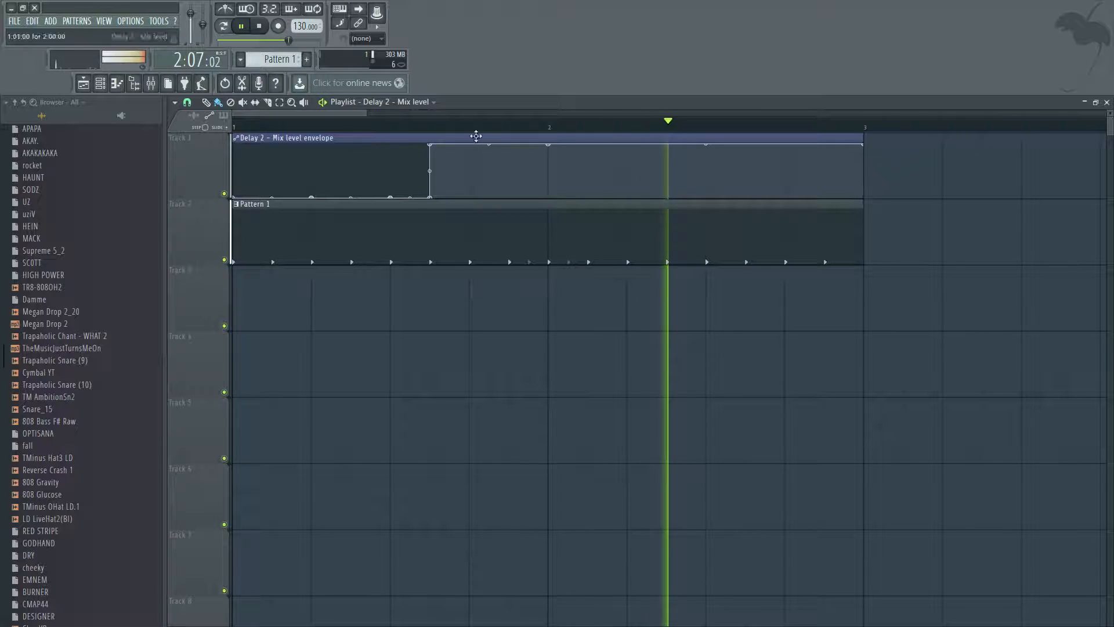
{"action": "key", "text": "space"}
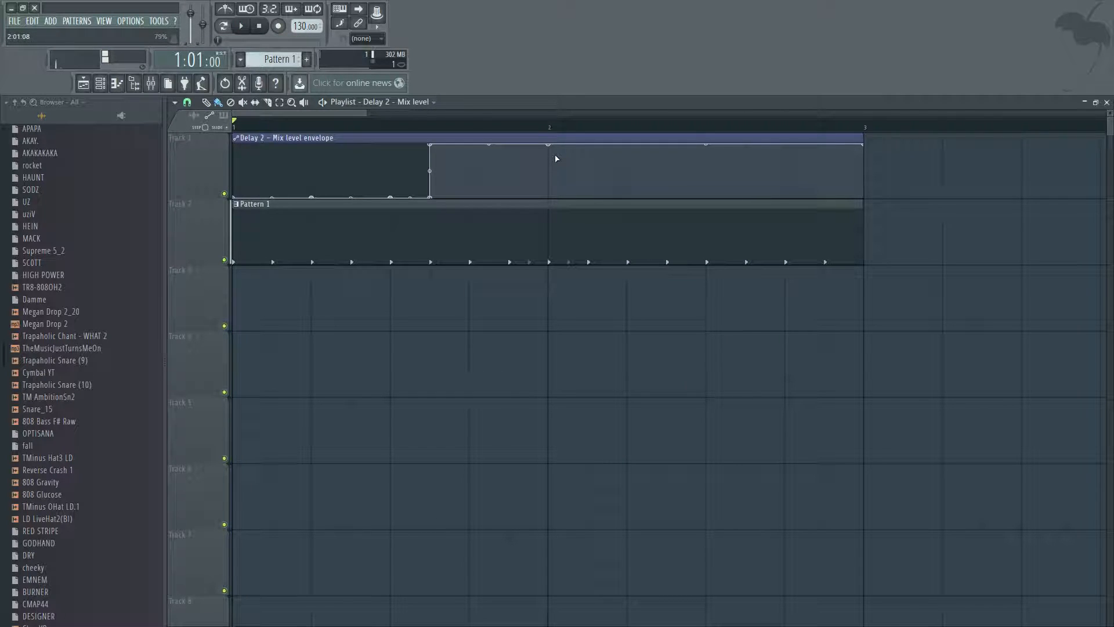
{"action": "right_click", "coordinate": [514, 148]}
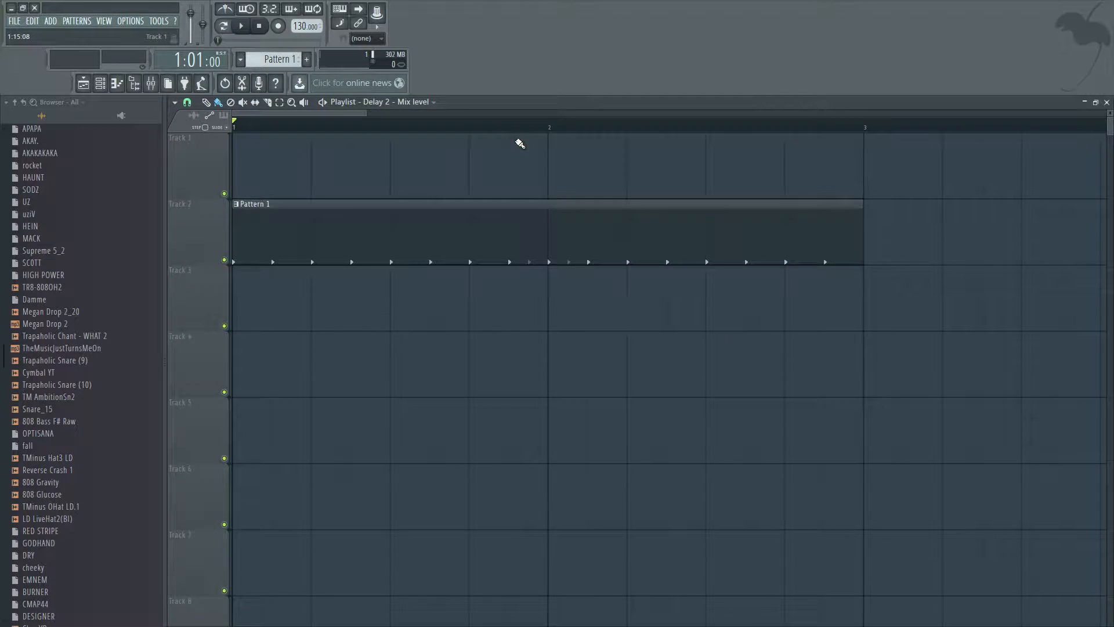
{"action": "key", "text": "ctrl+z"}
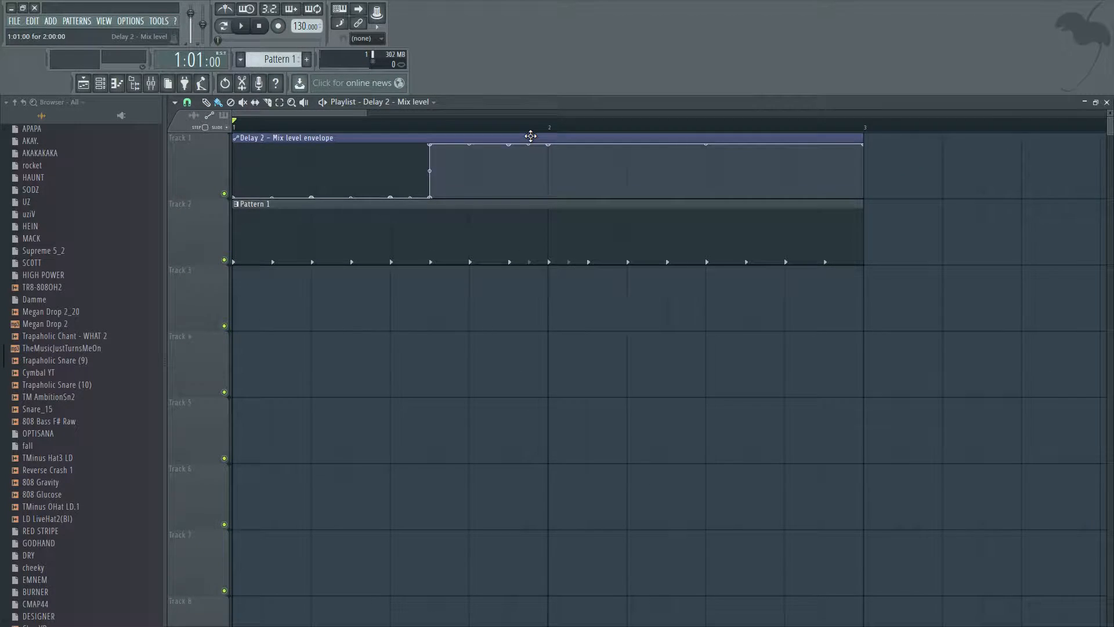
{"action": "right_click", "coordinate": [530, 136]}
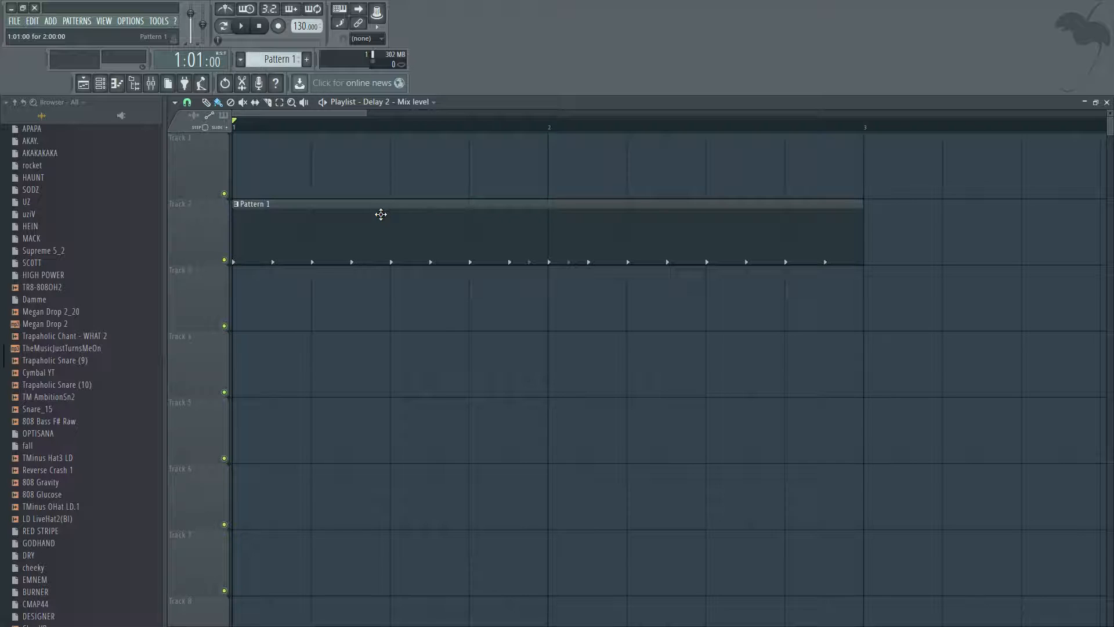
{"action": "key", "text": "ctrl+z"}
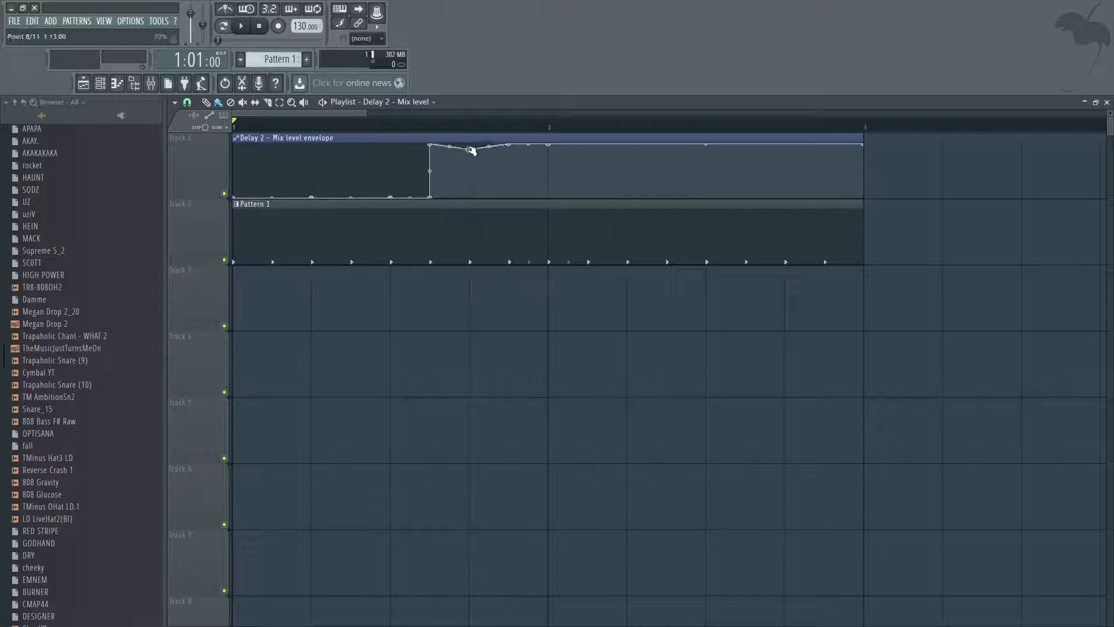
- Drop the mix level envelope to zero at 1:13:00, hold it there until 1:15:00, and audition the result
{"action": "left_click_drag", "start_coordinate": [473, 149], "coordinate": [485, 207]}
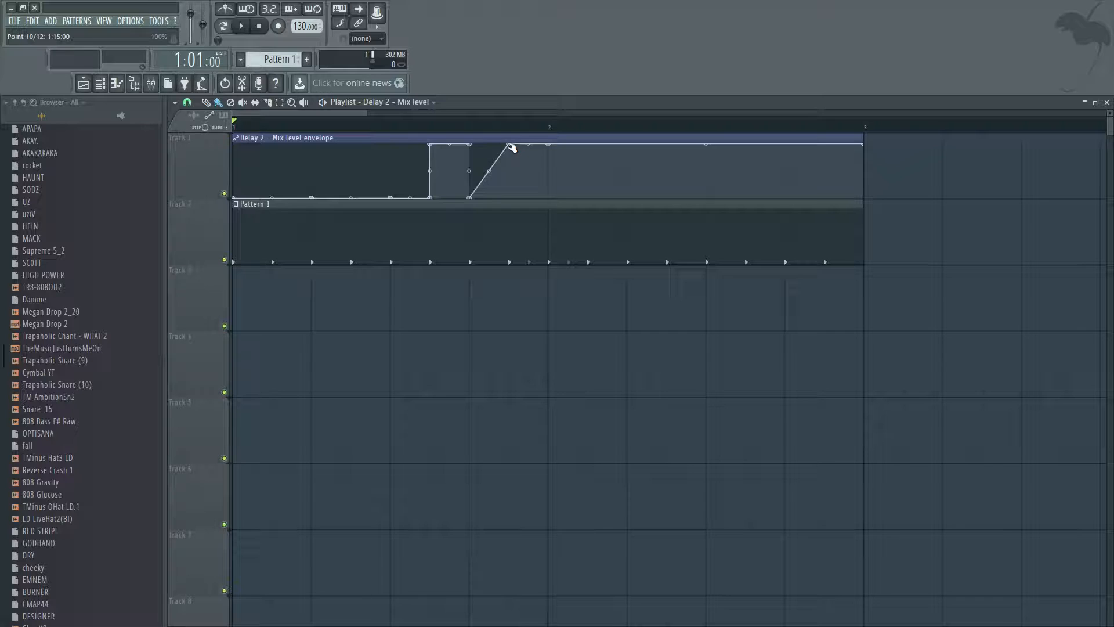
{"action": "left_click_drag", "start_coordinate": [509, 146], "coordinate": [504, 227]}
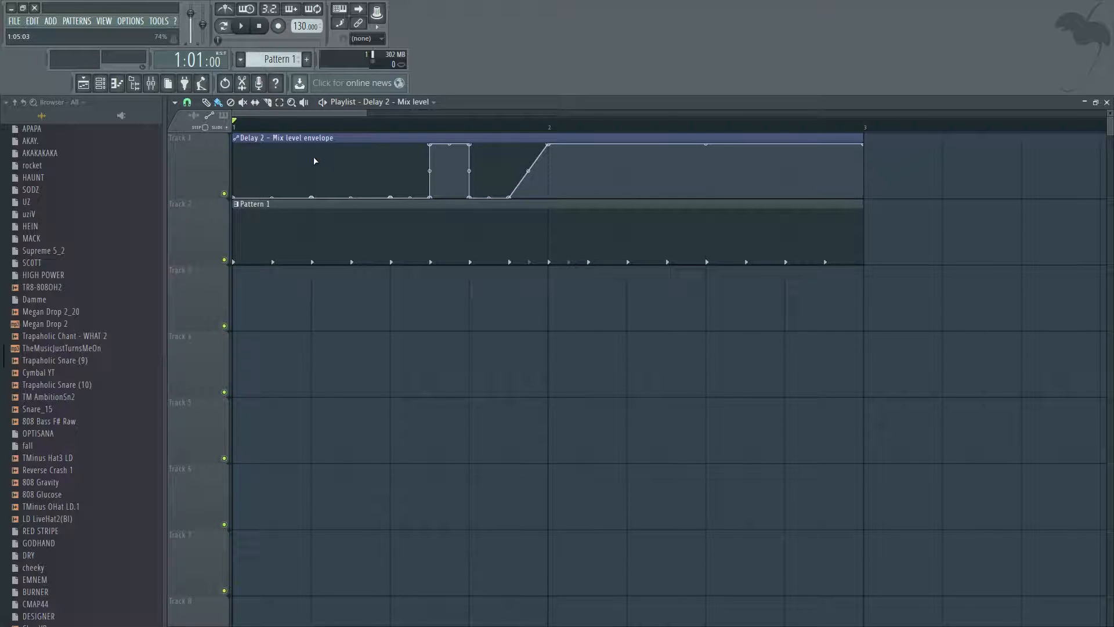
{"action": "left_click_drag", "start_coordinate": [312, 198], "coordinate": [303, 223]}
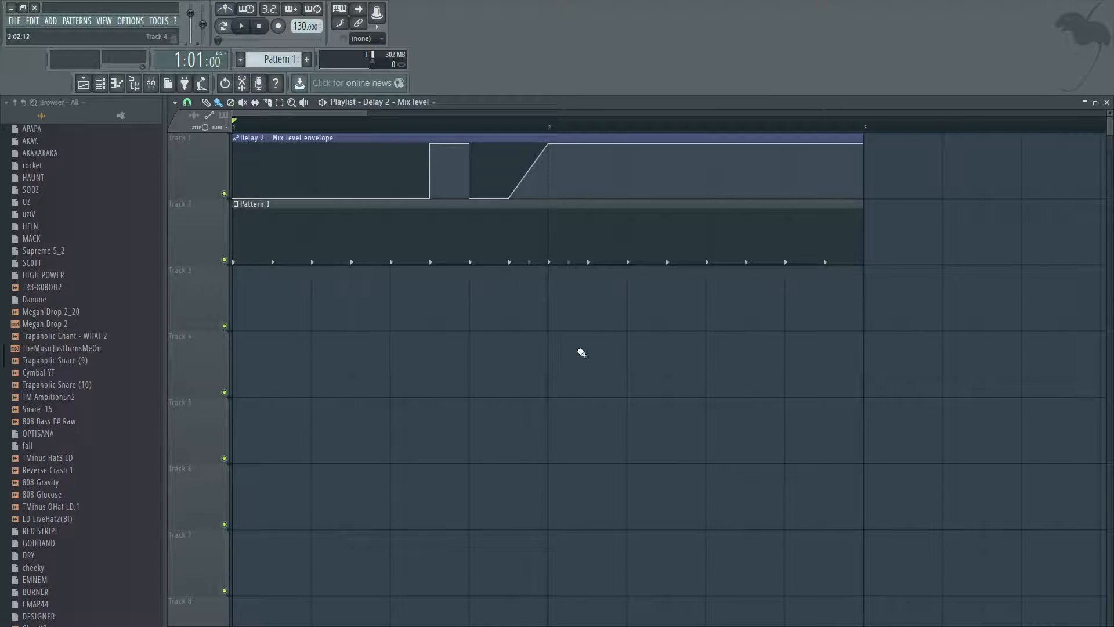
{"action": "key", "text": "space"}
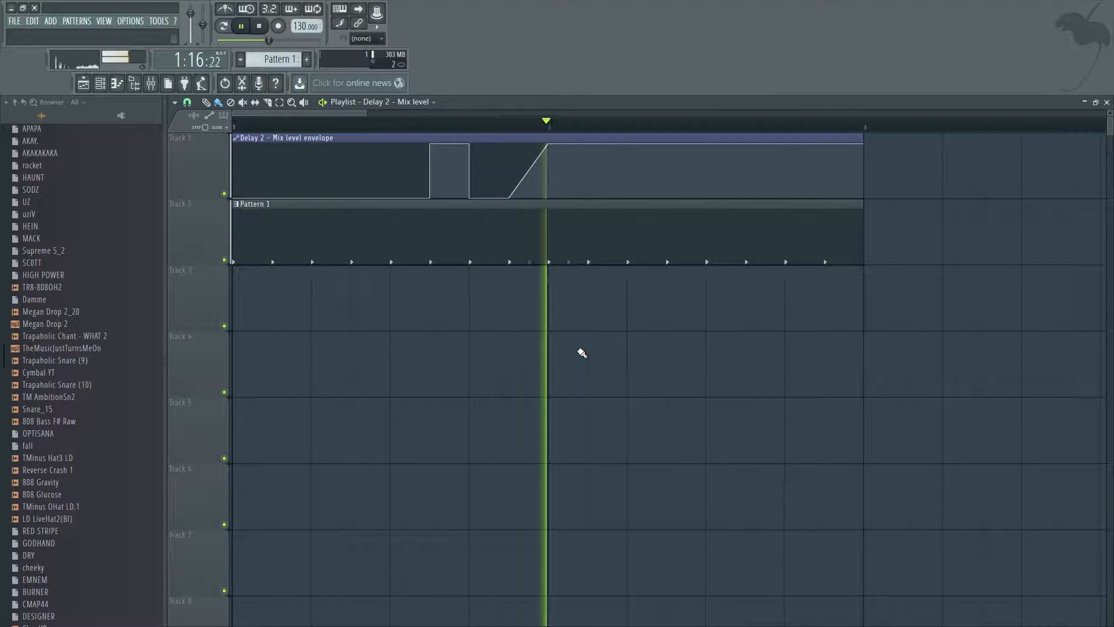
{"action": "key", "text": "space"}
- Make the mix level envelope jump straight from zero to full level at 2:01:00 and add two points at 2:03:00
{"action": "right_click", "coordinate": [548, 186]}
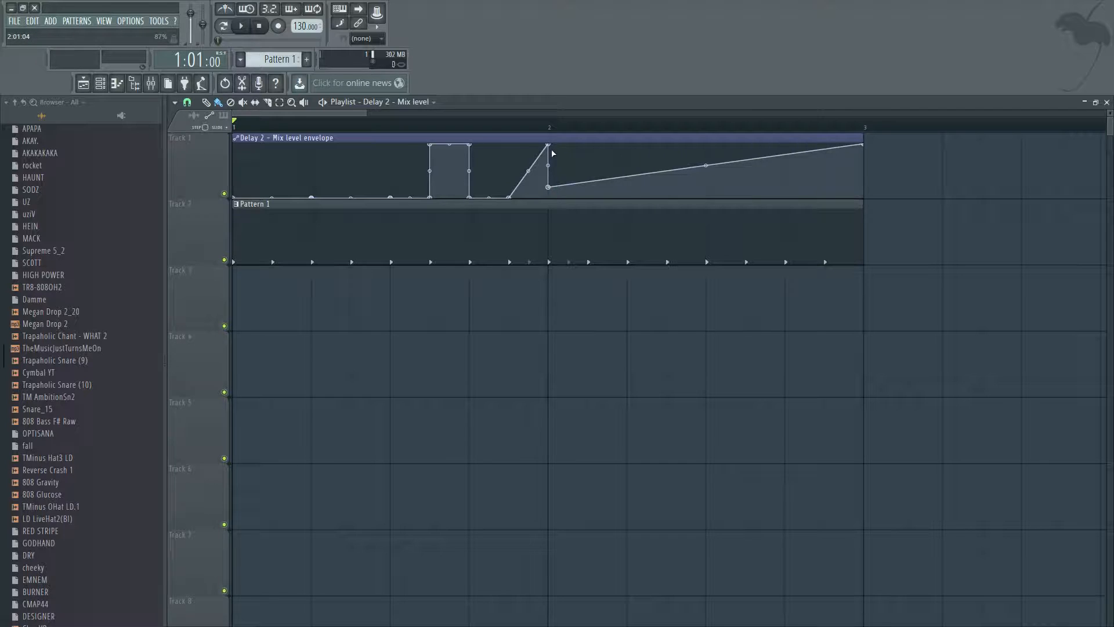
{"action": "left_click_drag", "start_coordinate": [547, 144], "coordinate": [550, 232]}
{"action": "left_click_drag", "start_coordinate": [548, 187], "coordinate": [550, 81]}
{"action": "right_click", "coordinate": [587, 146]}
{"action": "right_click", "coordinate": [587, 166]}
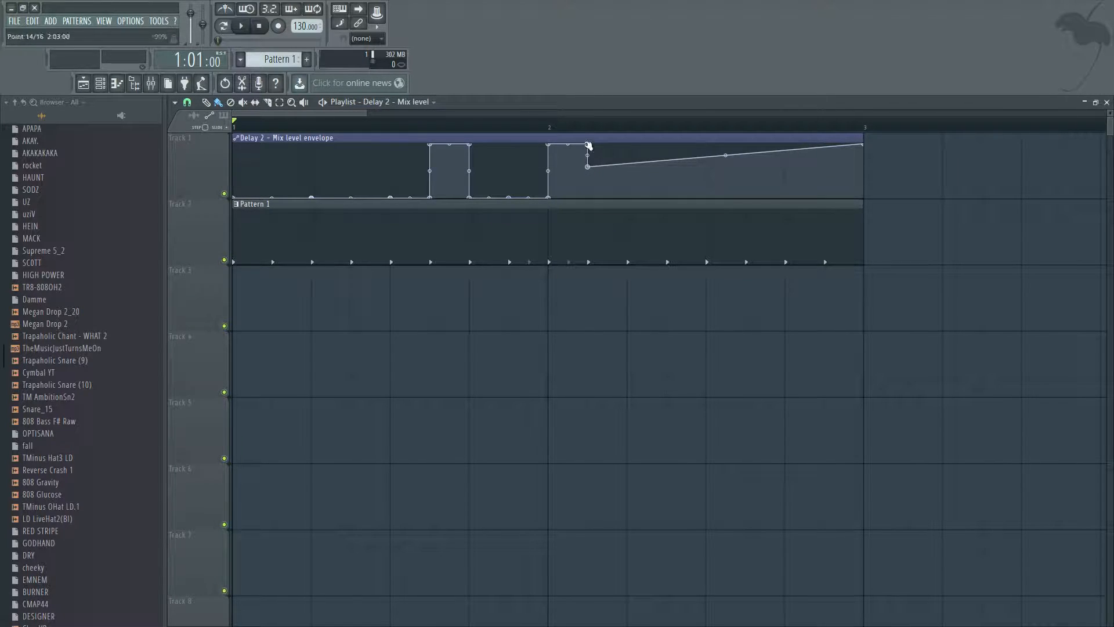
- Hold the mix level envelope at zero until 2:03:00, jump to full level there, and drop back to zero at 2:05:00
{"action": "left_click_drag", "start_coordinate": [588, 146], "coordinate": [587, 197]}
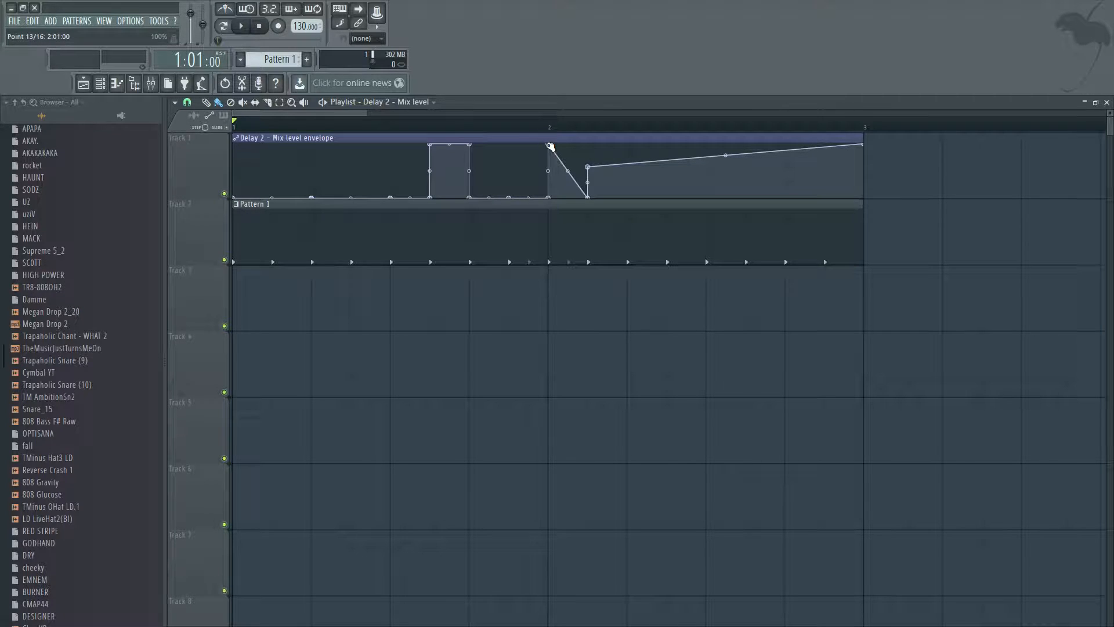
{"action": "left_click_drag", "start_coordinate": [550, 146], "coordinate": [548, 197]}
{"action": "left_click_drag", "start_coordinate": [589, 167], "coordinate": [620, 232]}
{"action": "right_click", "coordinate": [629, 167]}
{"action": "right_click", "coordinate": [629, 167]}
- Lower the mix level envelope's end point to zero and audition the result
{"action": "key", "text": "space"}
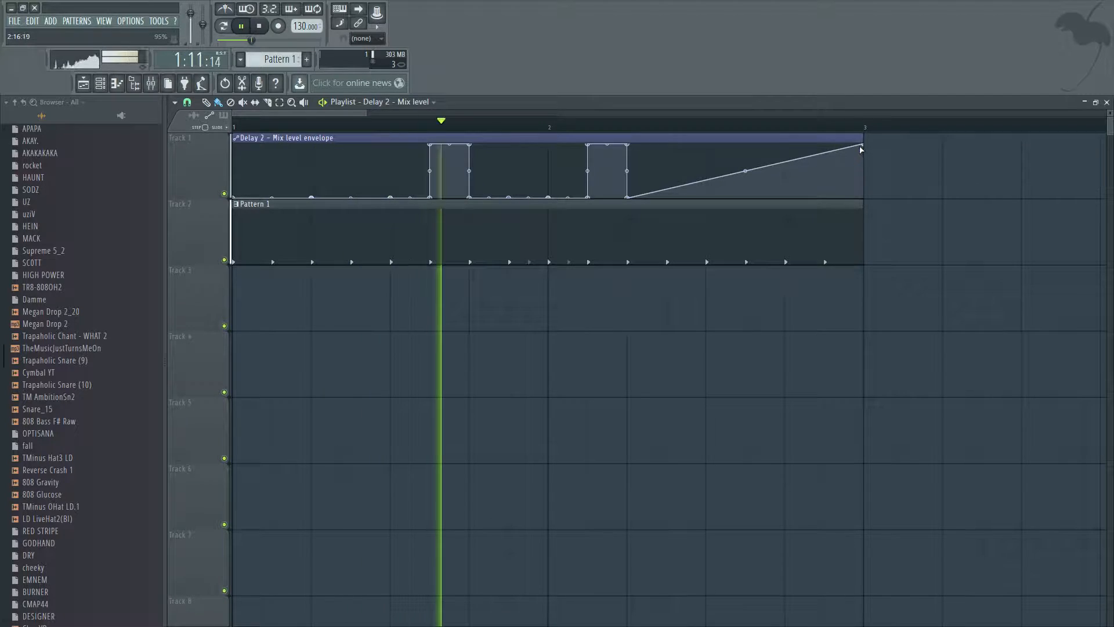
{"action": "left_click_drag", "start_coordinate": [862, 145], "coordinate": [864, 195]}
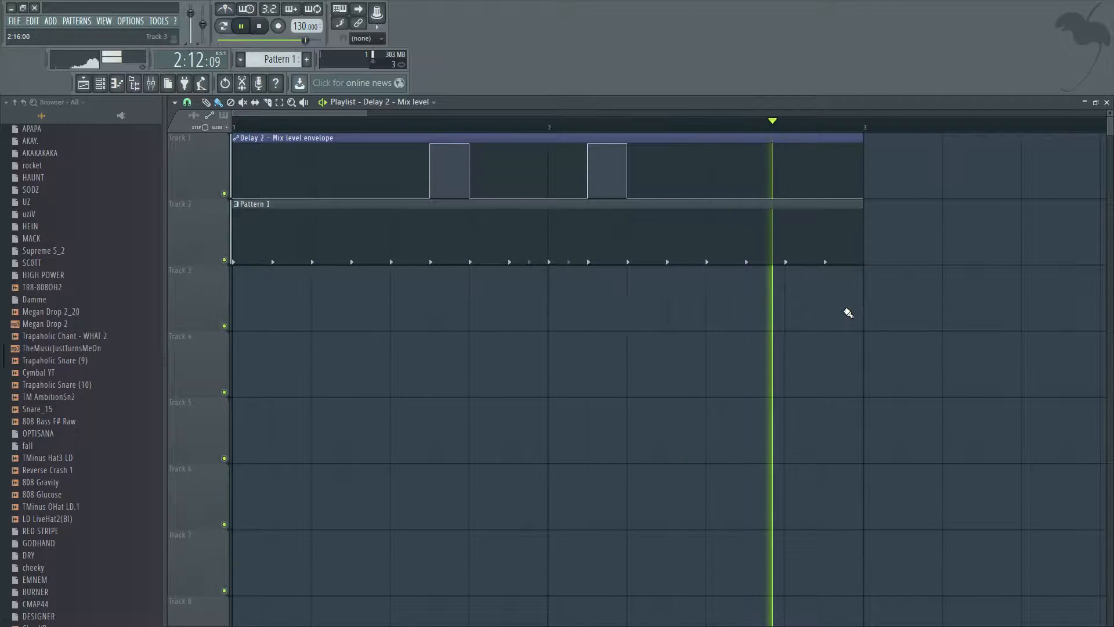
{"action": "key", "text": "space"}
- Extend the envelope's second full-level section to 2:09:00, drop it straight to zero there, and audition it
{"action": "right_click", "coordinate": [667, 159]}
{"action": "left_click_drag", "start_coordinate": [670, 159], "coordinate": [668, 145]}
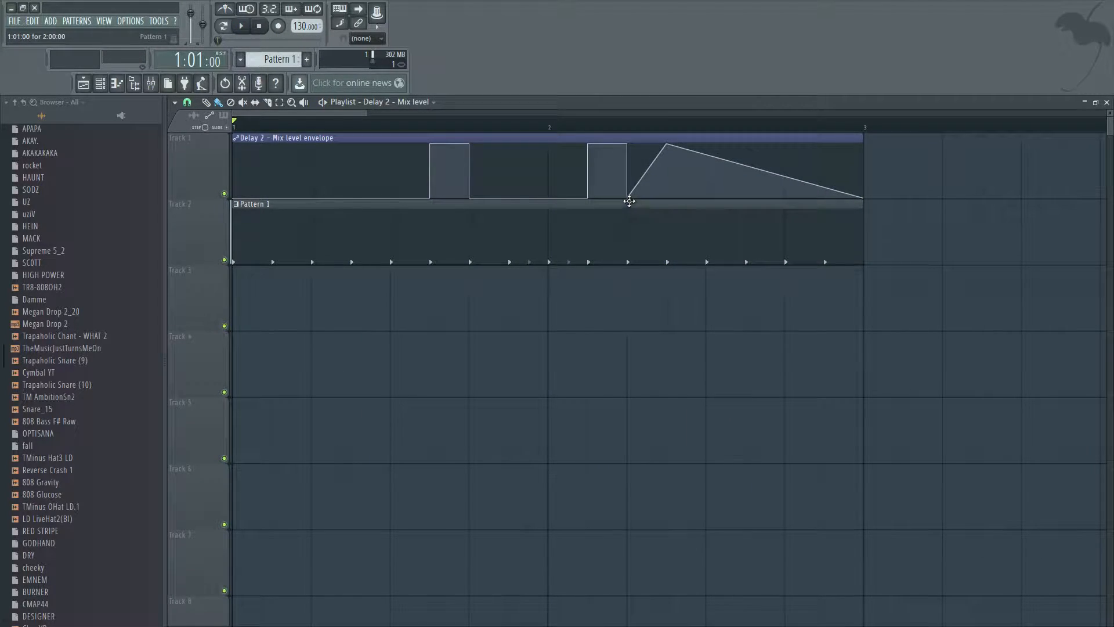
{"action": "left_click_drag", "start_coordinate": [627, 197], "coordinate": [628, 145]}
{"action": "right_click", "coordinate": [708, 144]}
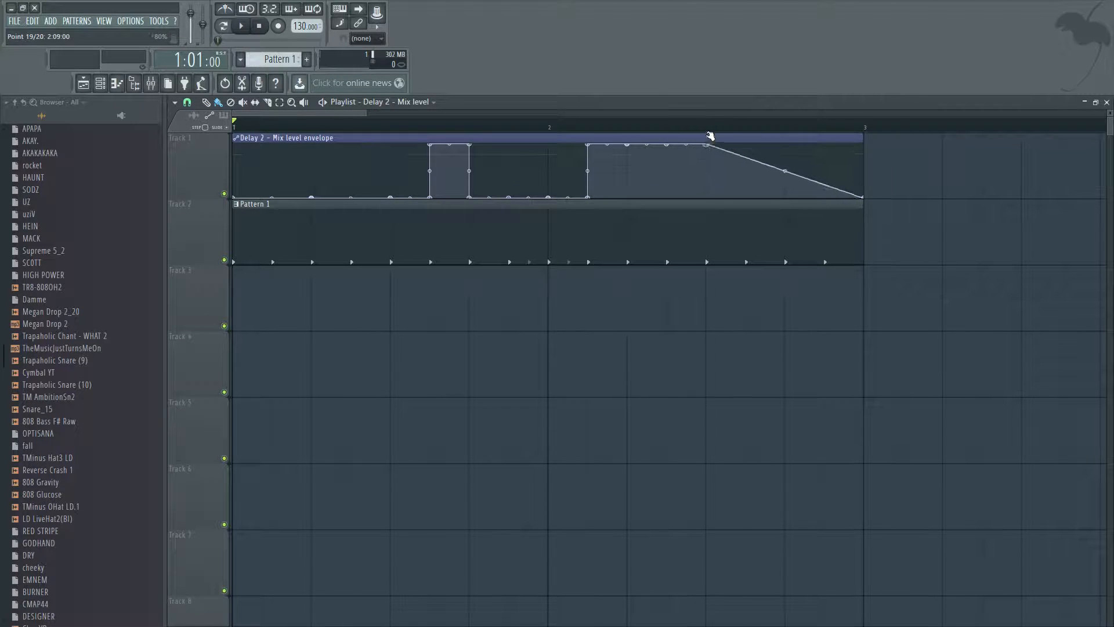
{"action": "right_click", "coordinate": [708, 197]}
{"action": "key", "text": "space"}
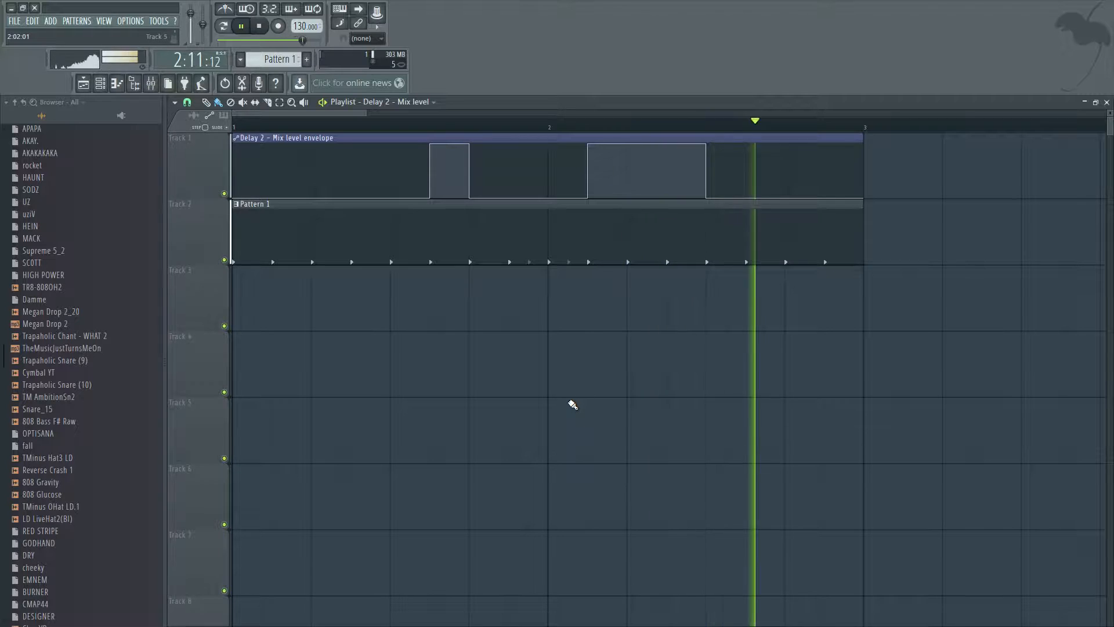
{"action": "scroll", "coordinate": [883, 295], "scroll_direction": "down", "scroll_amount": 2}
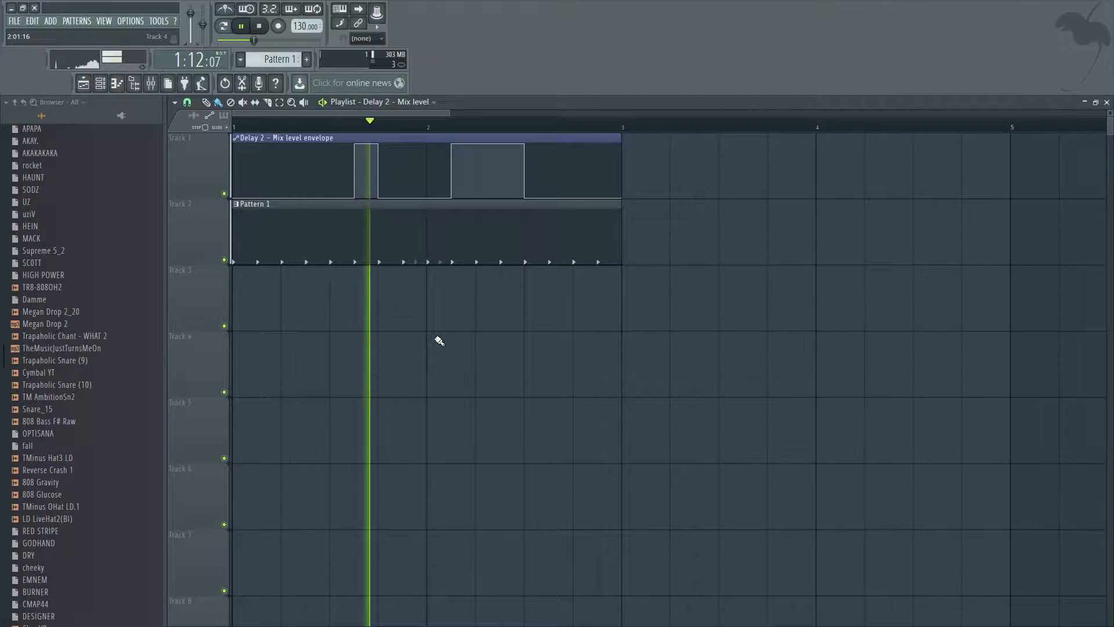
{"action": "key", "text": "space"}
- Open the Claop channel and link it to mixer insert 2 under its own name
{"action": "left_click", "coordinate": [1106, 102]}
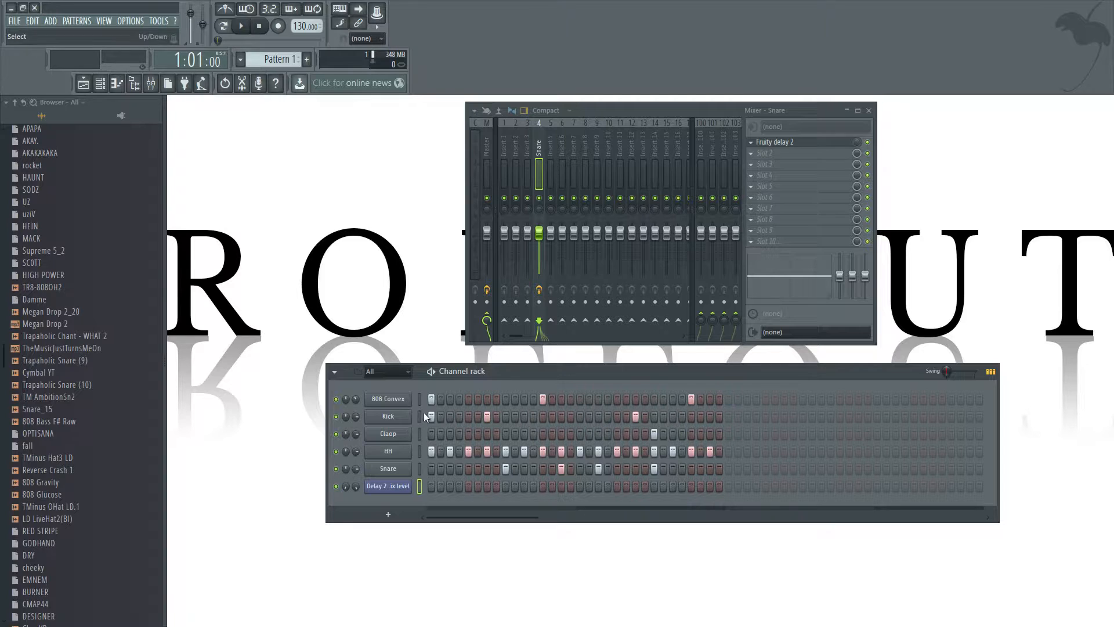
{"action": "left_click", "coordinate": [391, 441]}
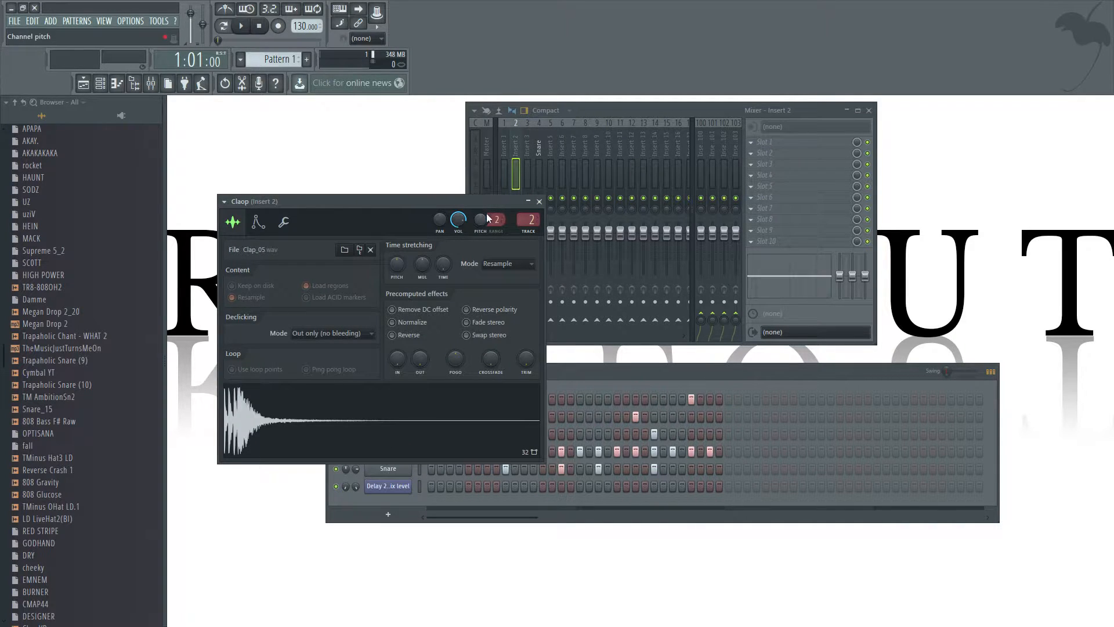
{"action": "left_click_drag", "start_coordinate": [497, 197], "coordinate": [722, 152]}
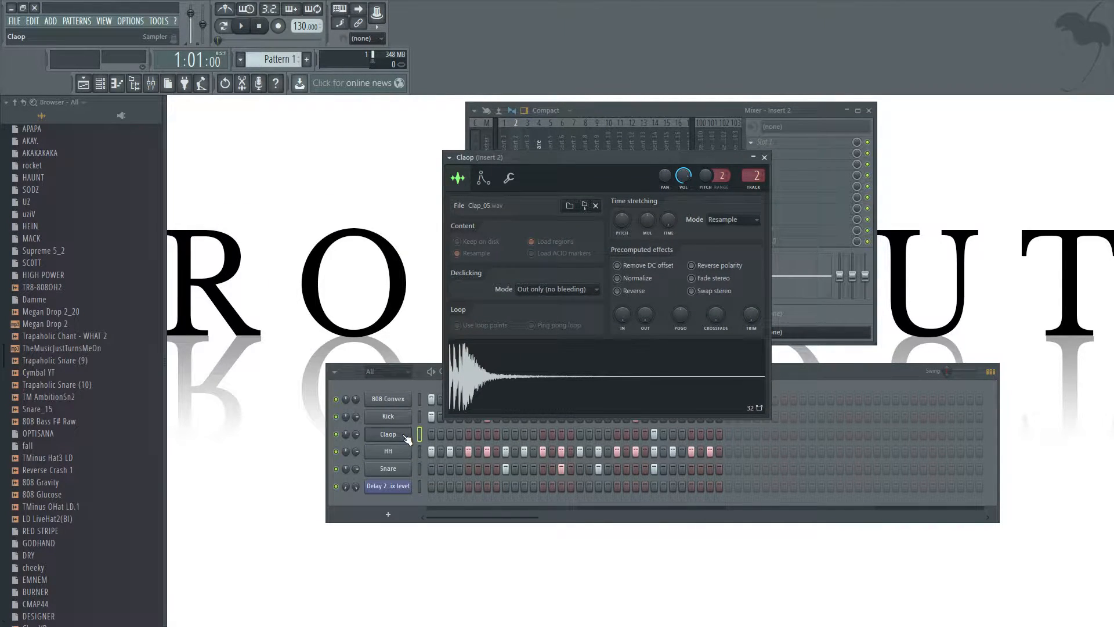
{"action": "key", "text": "ctrl+l"}
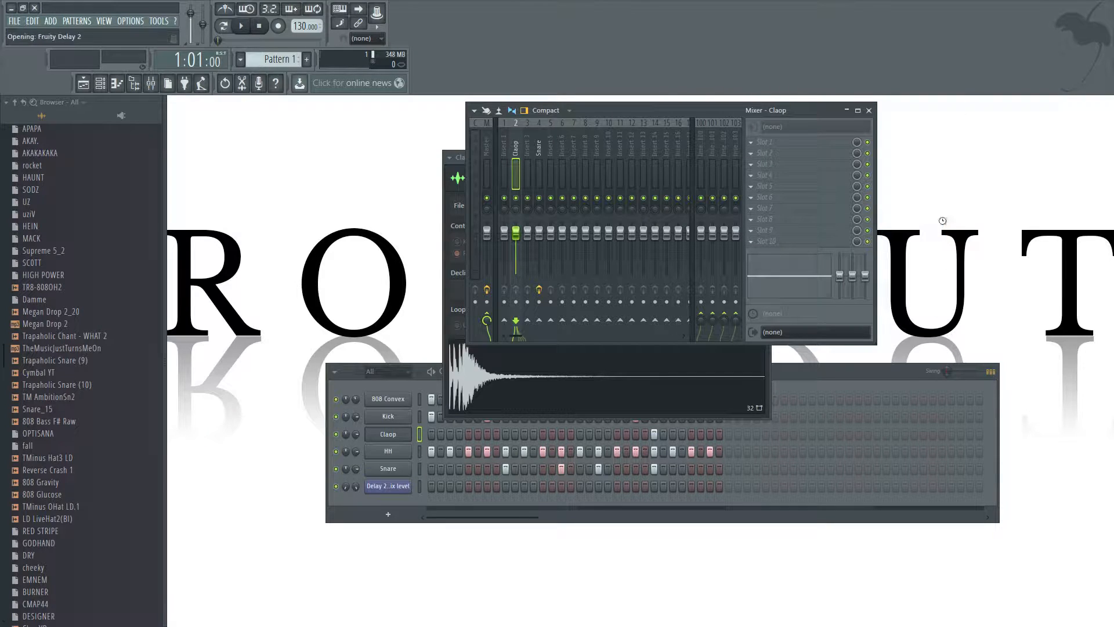
- Load Fruity Delay 2 in the Claop mixer track's first slot and create an automation clip for its mix level
{"action": "left_click_drag", "start_coordinate": [383, 244], "coordinate": [996, 143]}
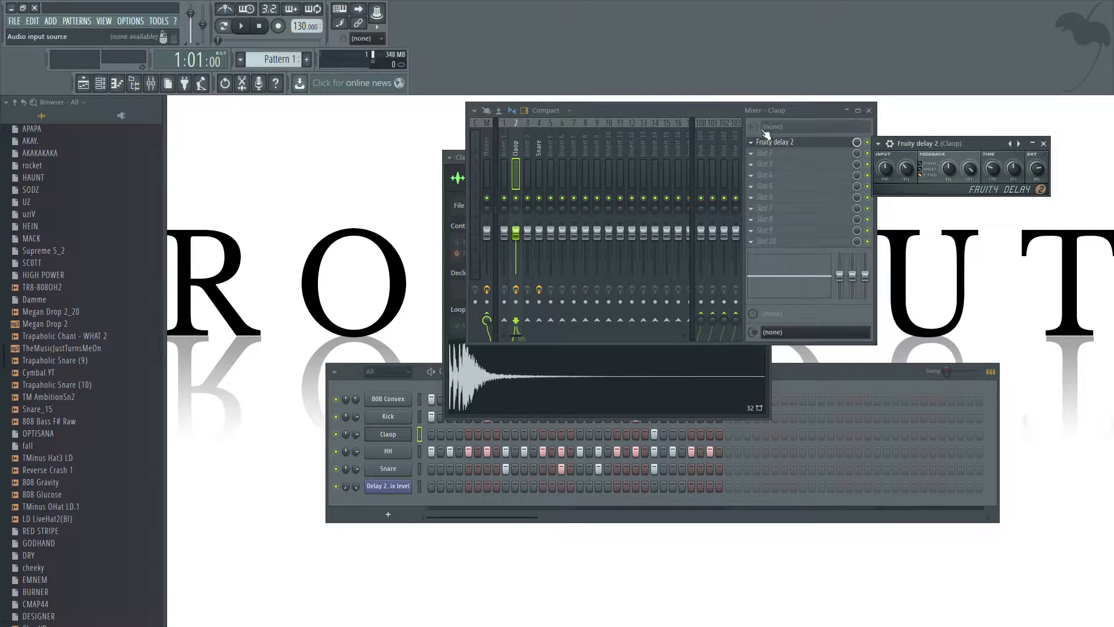
{"action": "left_click", "coordinate": [857, 143]}
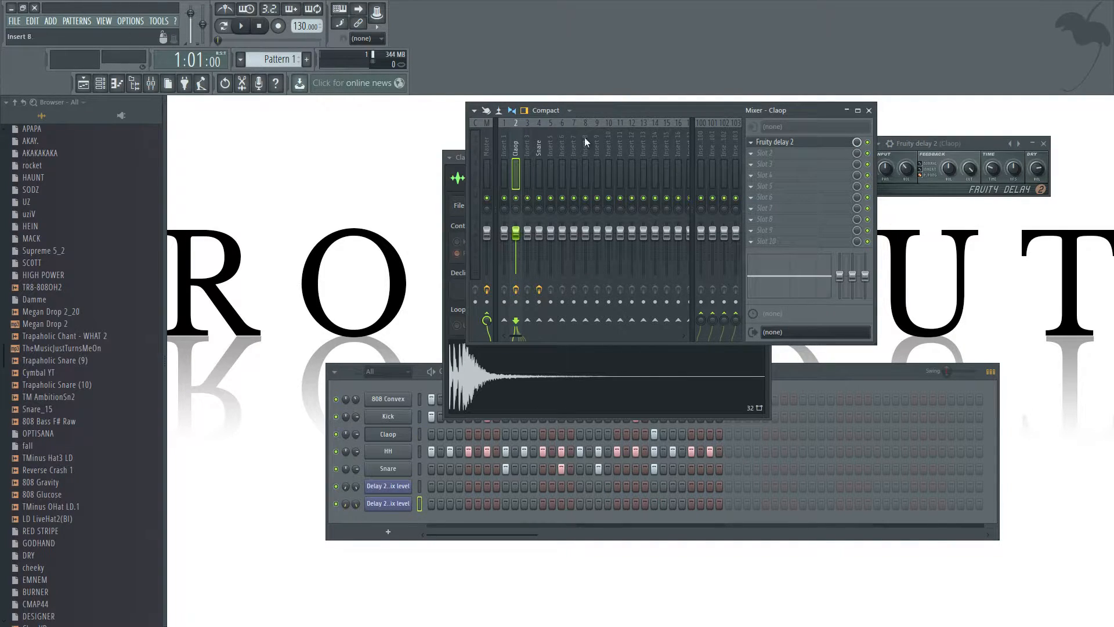
{"action": "left_click", "coordinate": [110, 85]}
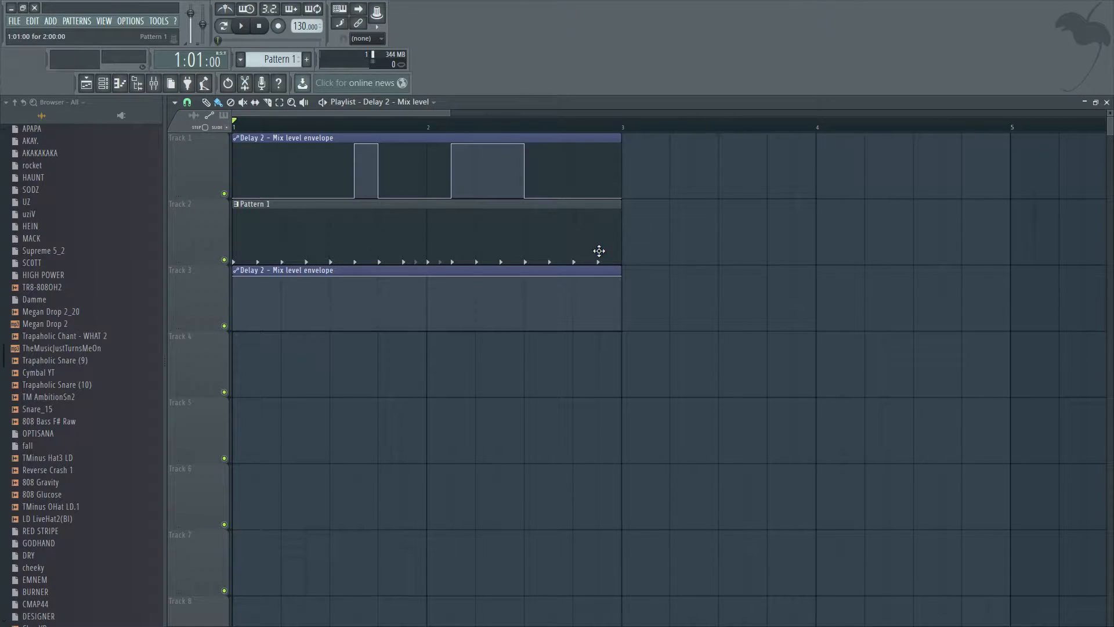
- Audition the playlist to hear the clap's delay with its new mix level automation clip
{"action": "key", "text": "space"}
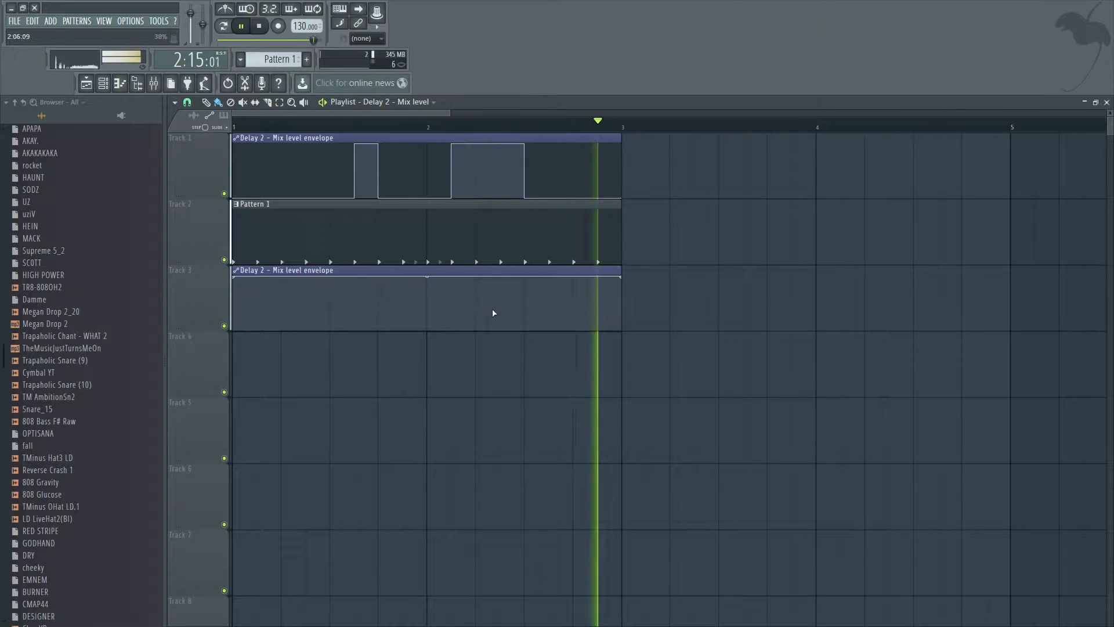
{"action": "key", "text": "space"}
{"action": "left_click", "coordinate": [1105, 113]}
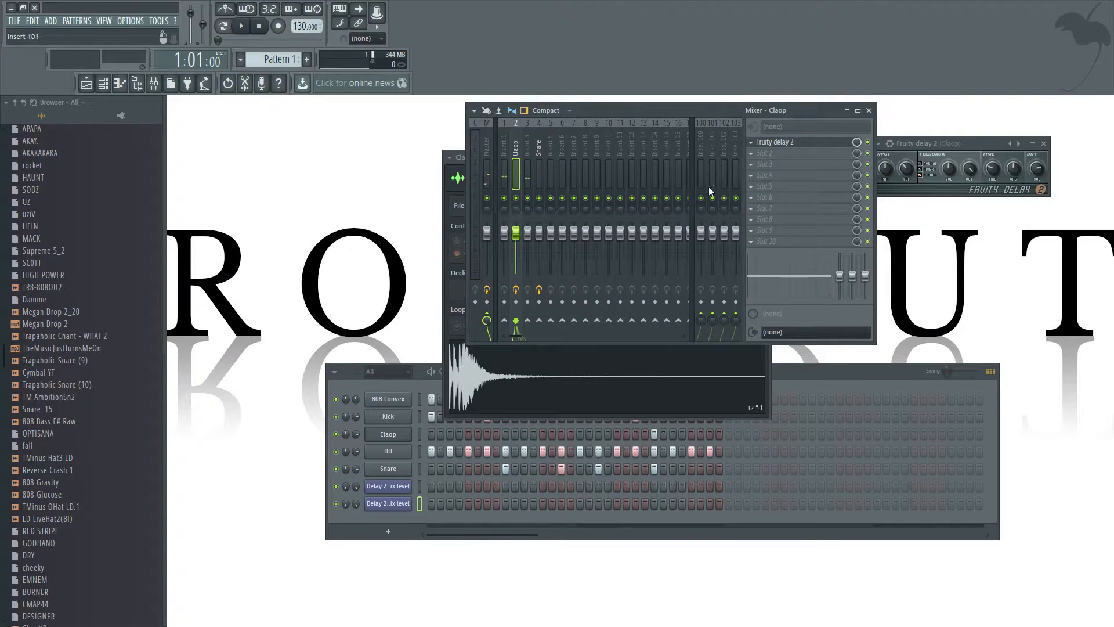
{"action": "left_click", "coordinate": [799, 144]}
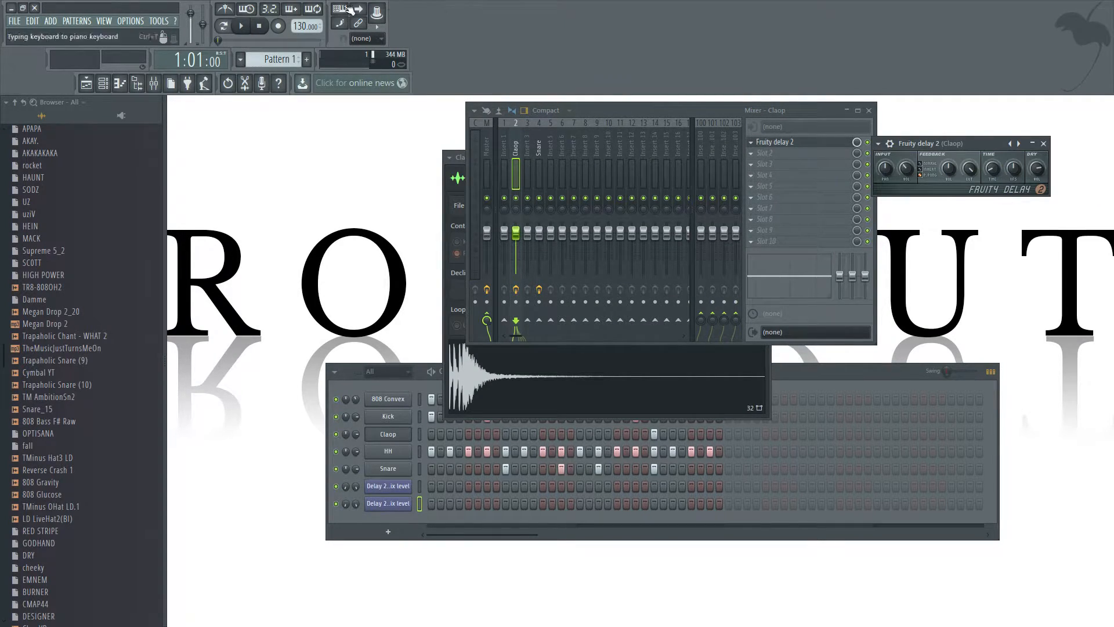
{"action": "key", "text": "space"}
{"action": "left_click", "coordinate": [88, 86]}
{"action": "scroll", "coordinate": [757, 478], "scroll_direction": "down", "scroll_amount": 3}
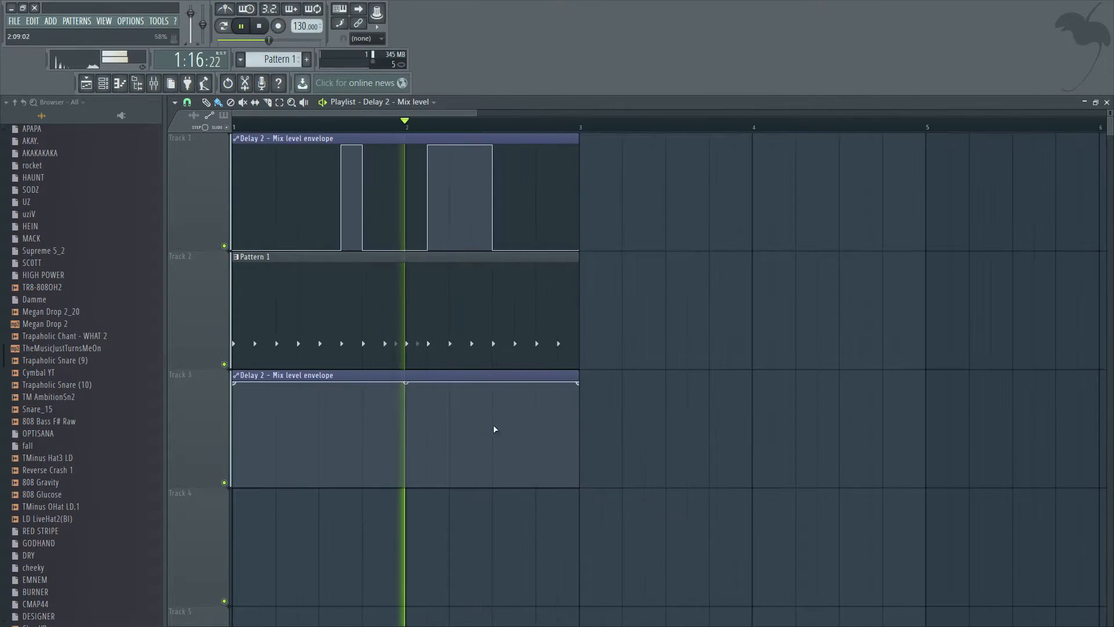
{"action": "key", "text": "space"}
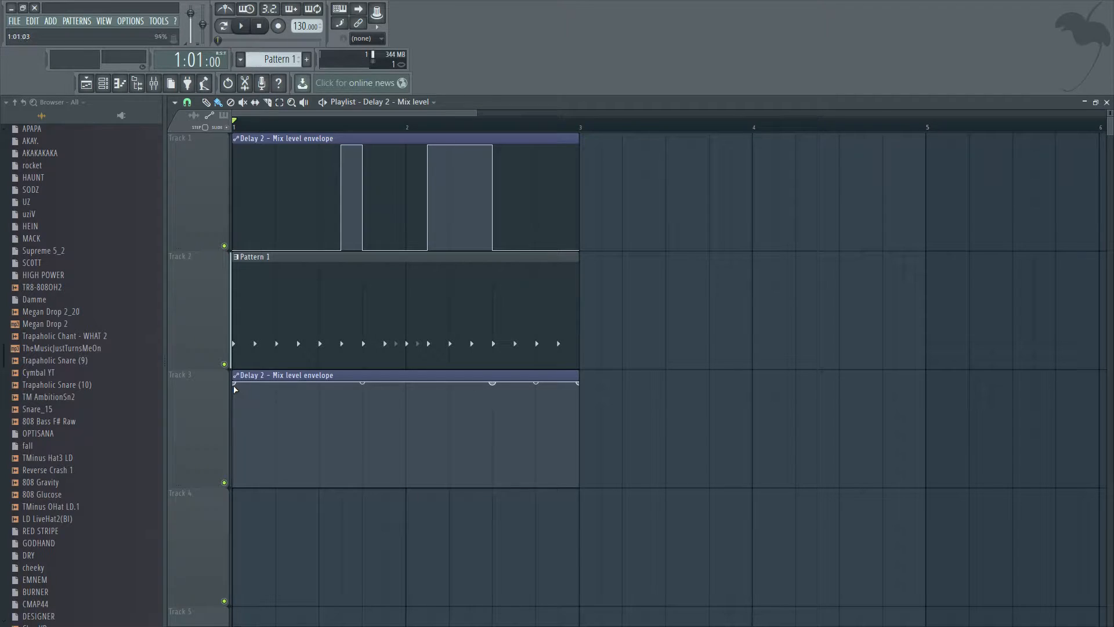
- Shape the clap's mix level envelope on Track 3 to stay at zero until 2:09:00 and jump straight to full level
{"action": "left_click_drag", "start_coordinate": [234, 383], "coordinate": [236, 567]}
{"action": "left_click_drag", "start_coordinate": [492, 383], "coordinate": [493, 519]}
{"action": "left_click_drag", "start_coordinate": [493, 407], "coordinate": [495, 239]}
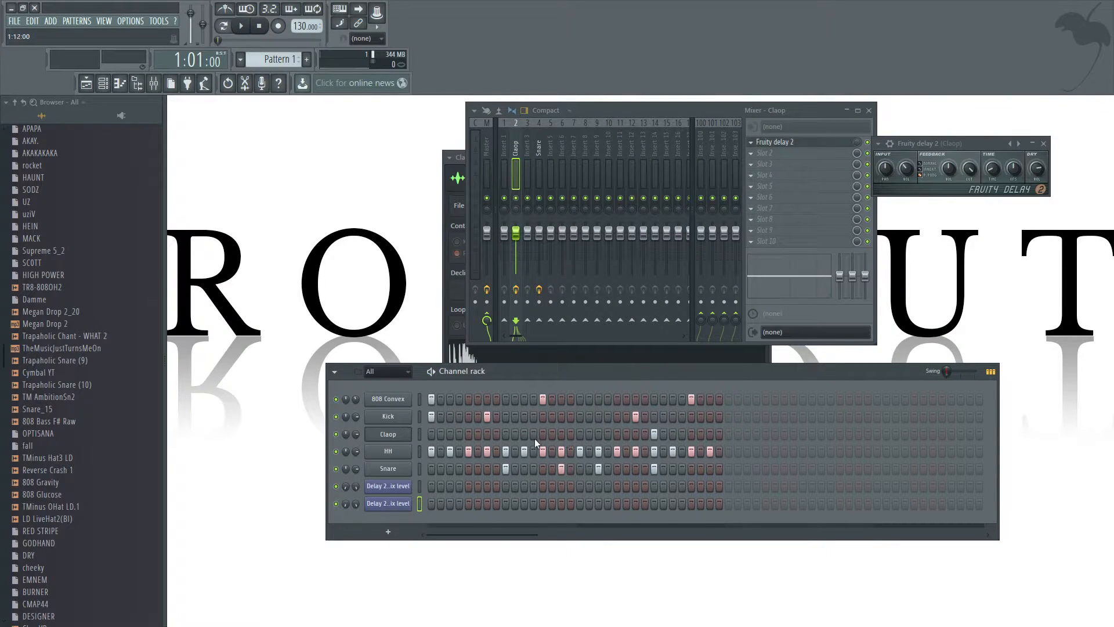
- Add a Claop hit on step 9 of Pattern 1 and audition the arrangement
{"action": "left_click", "coordinate": [506, 434]}
{"action": "key", "text": "space"}
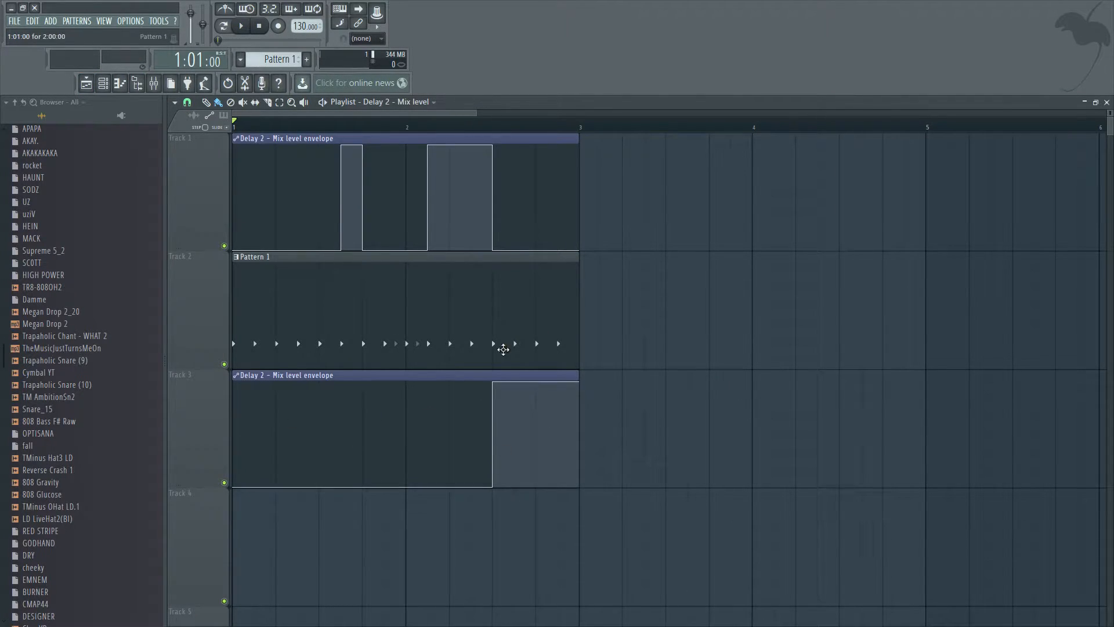
{"action": "key", "text": "space"}
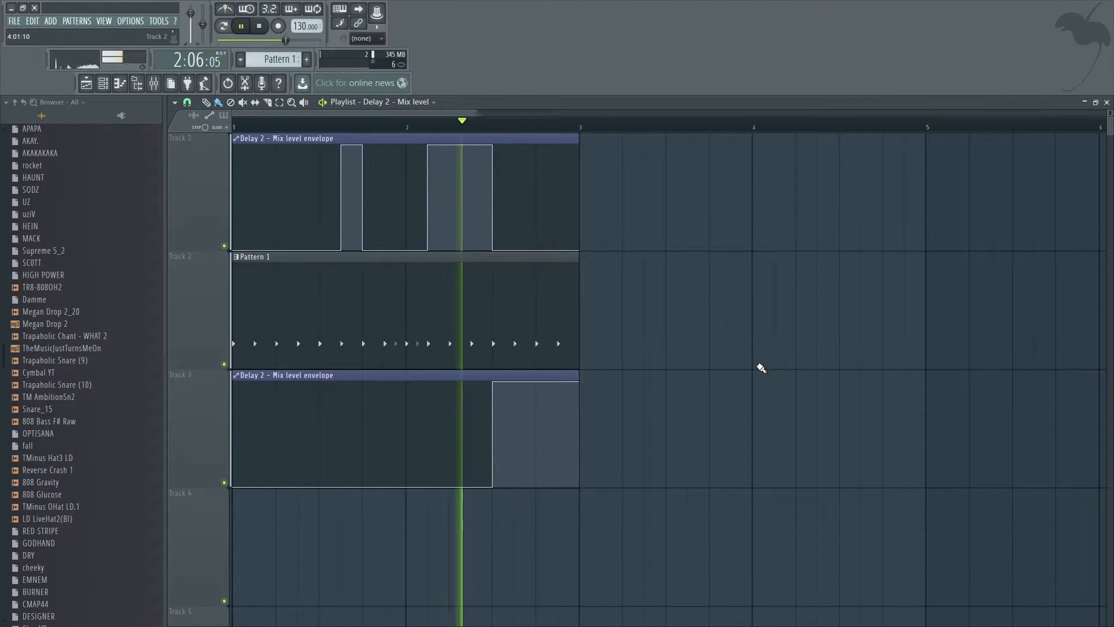
{"action": "key", "text": "space"}
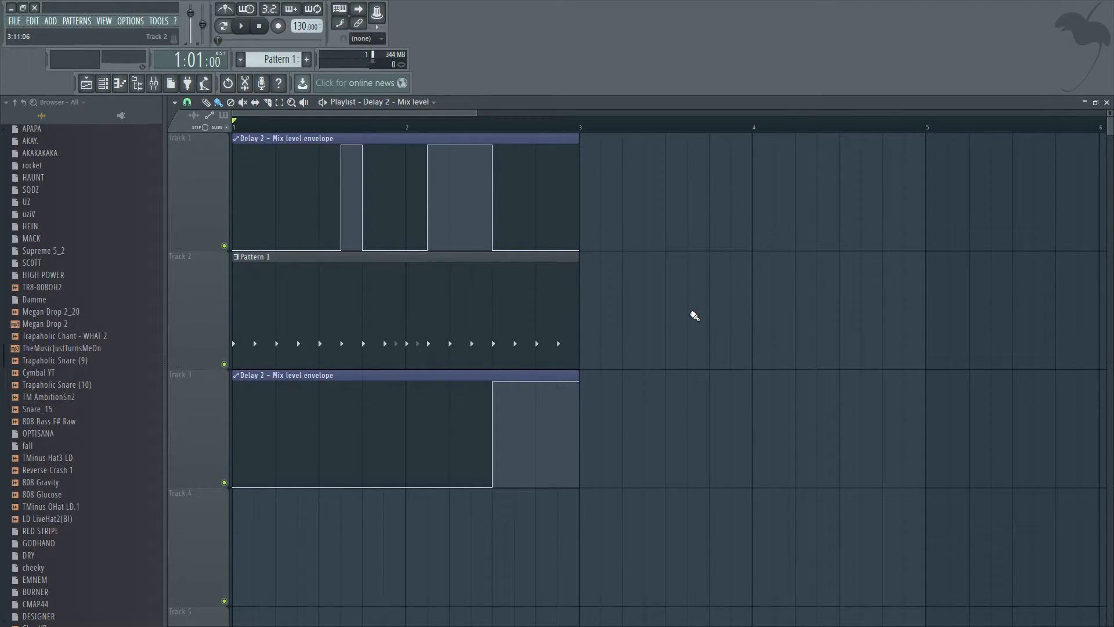
{"action": "left_click_drag", "start_coordinate": [1111, 119], "coordinate": [1110, 126]}
{"action": "right_click", "coordinate": [942, 253], "text": "ctrl"}
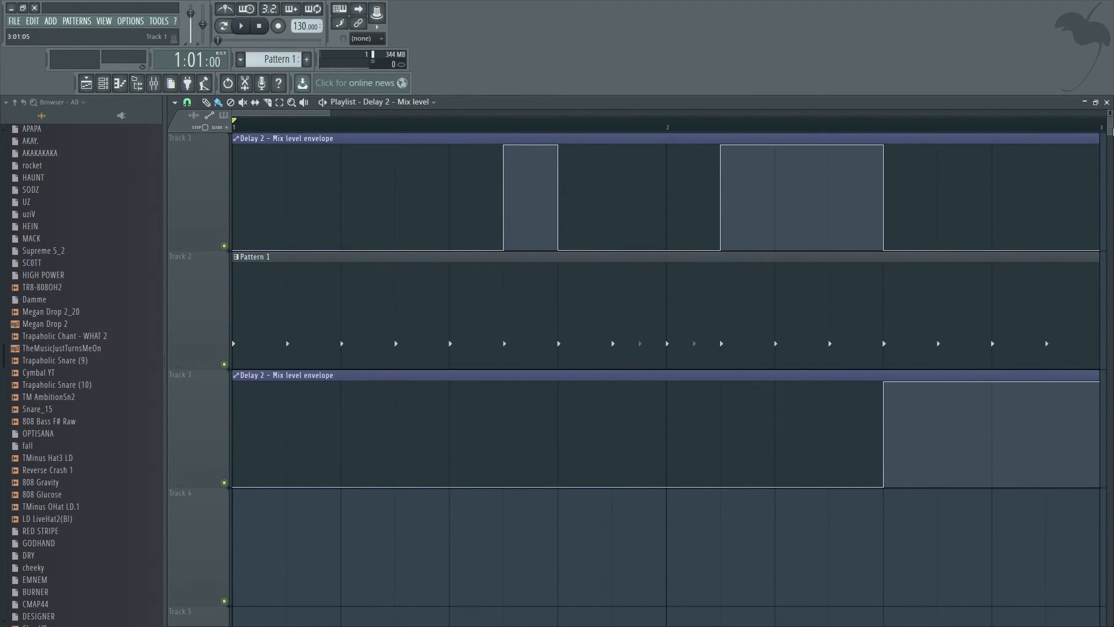
{"action": "right_click", "coordinate": [955, 536], "text": "ctrl"}
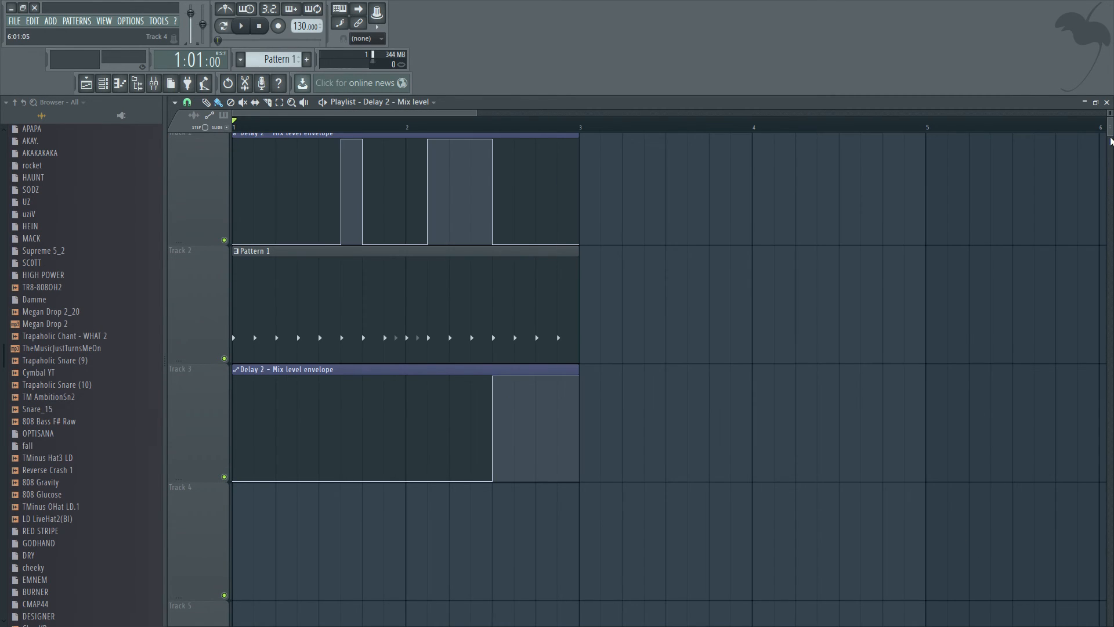
{"action": "left_click", "coordinate": [1107, 102]}
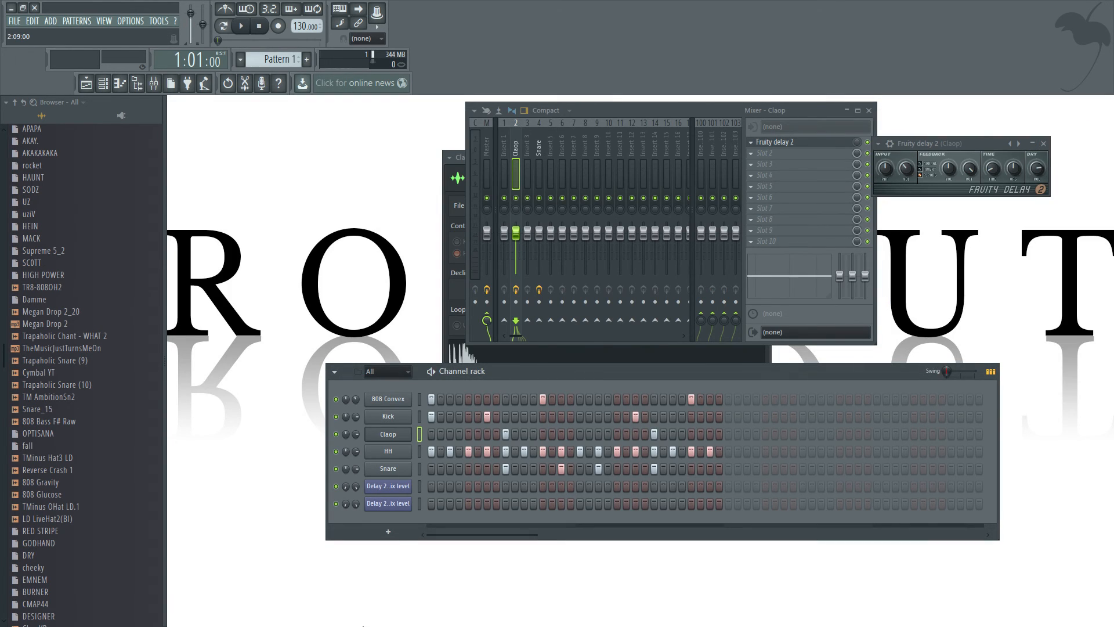